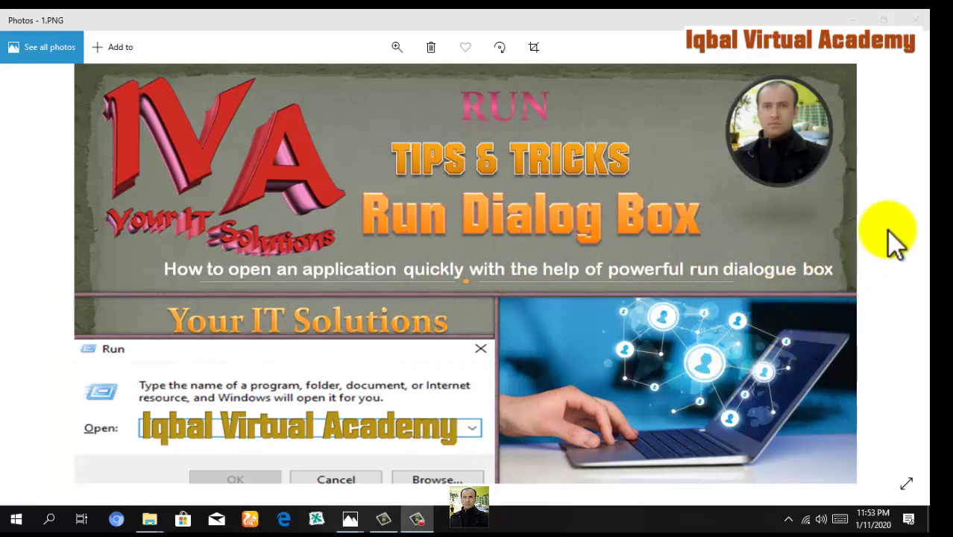
Close the 1.PNG picture and the Run folder window to clear the desktop
left_click(902, 281)
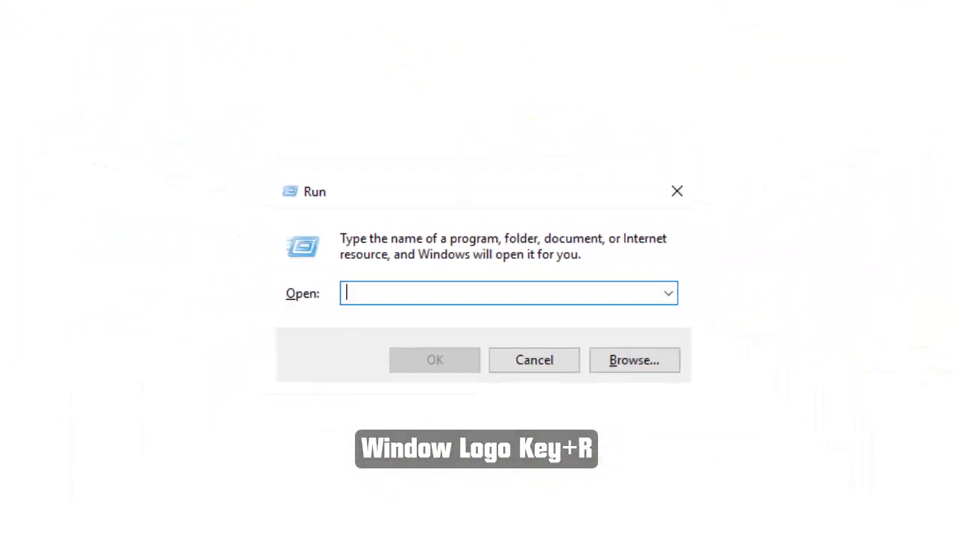
left_click(946, 9)
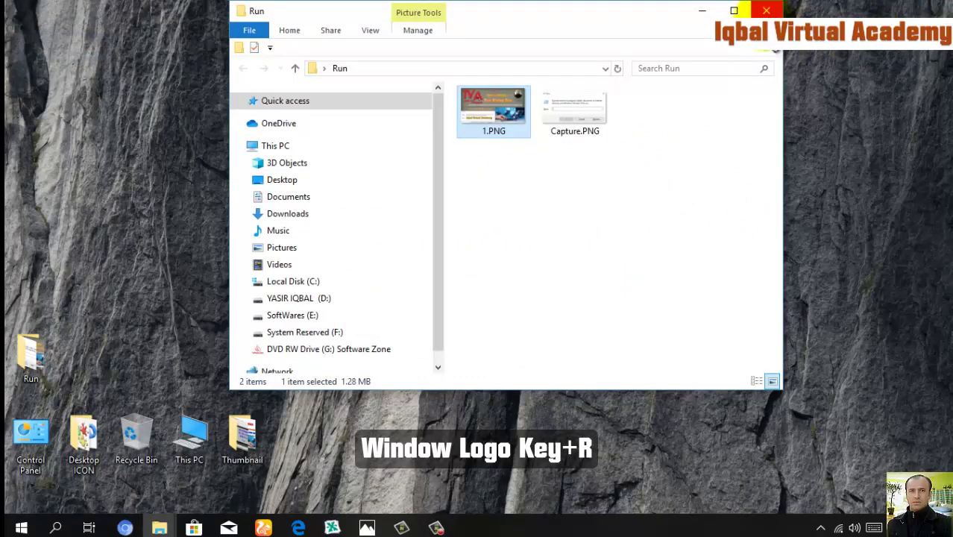
left_click(766, 10)
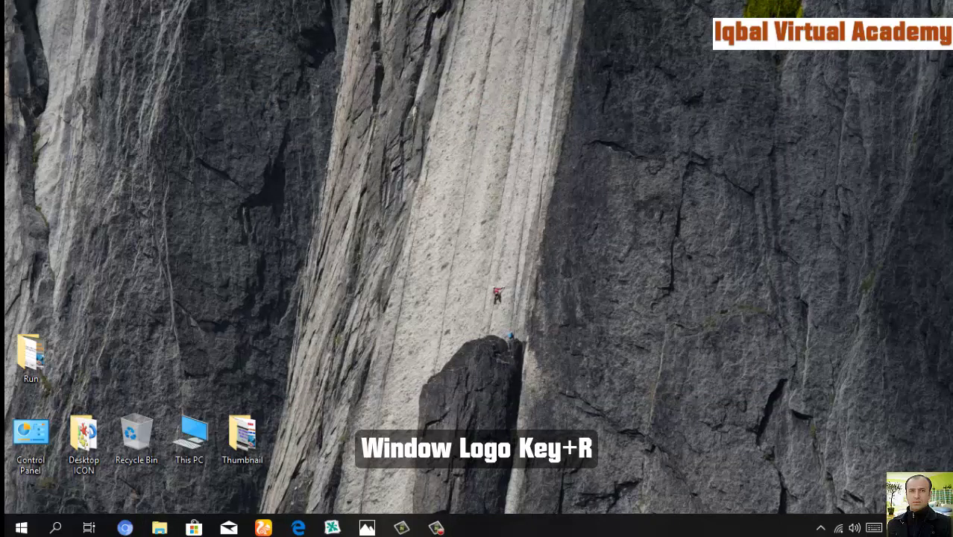
Launch Notepad through the Run dialog with the command notepad, and close its window
key("super+r")
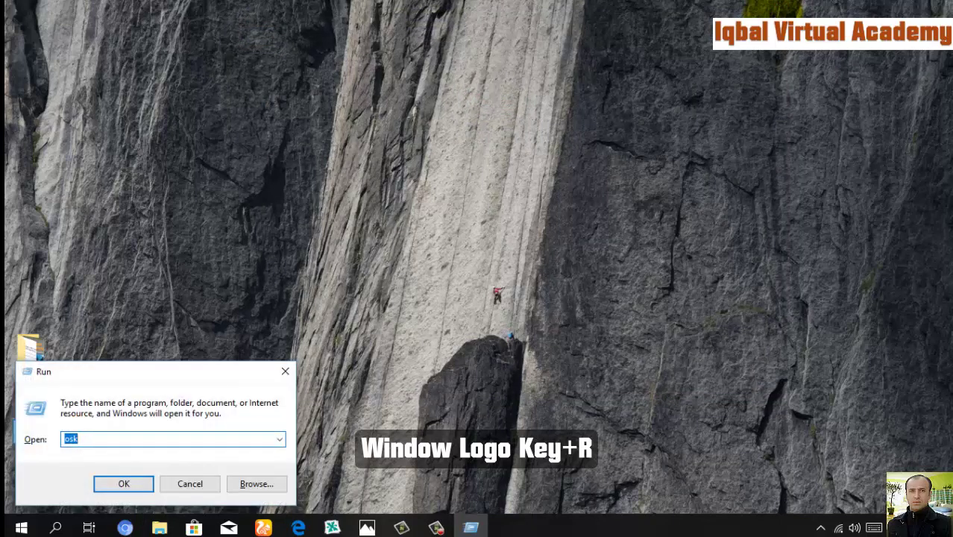
key("BackSpace")
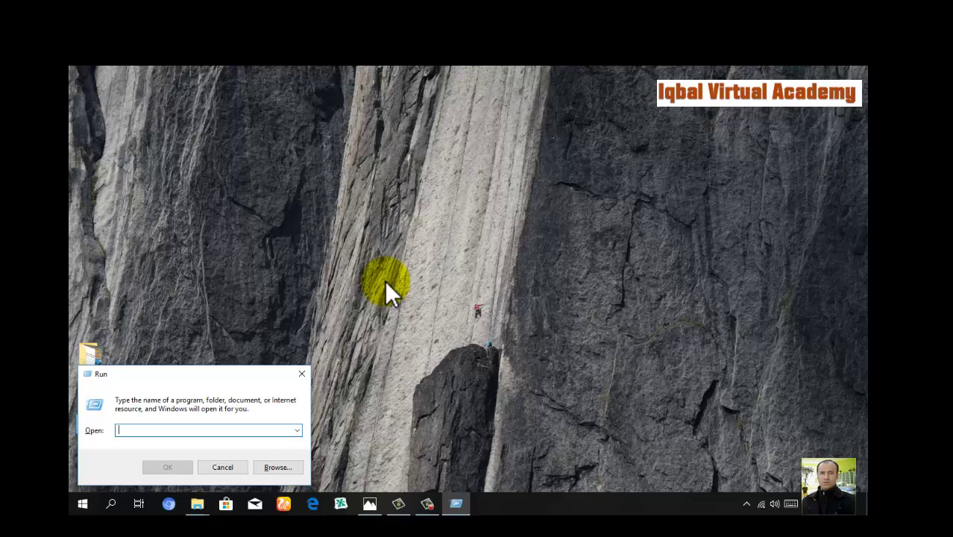
type("note")
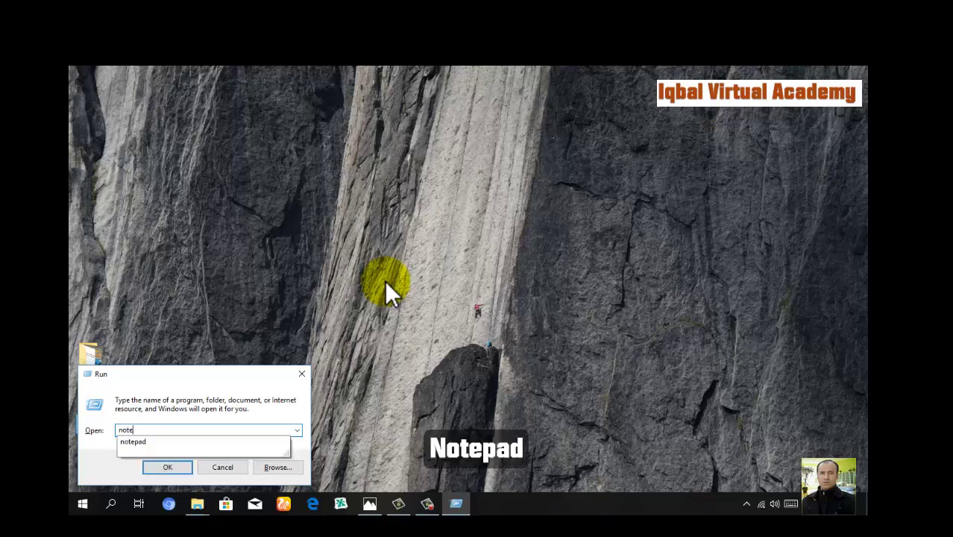
type("pad")
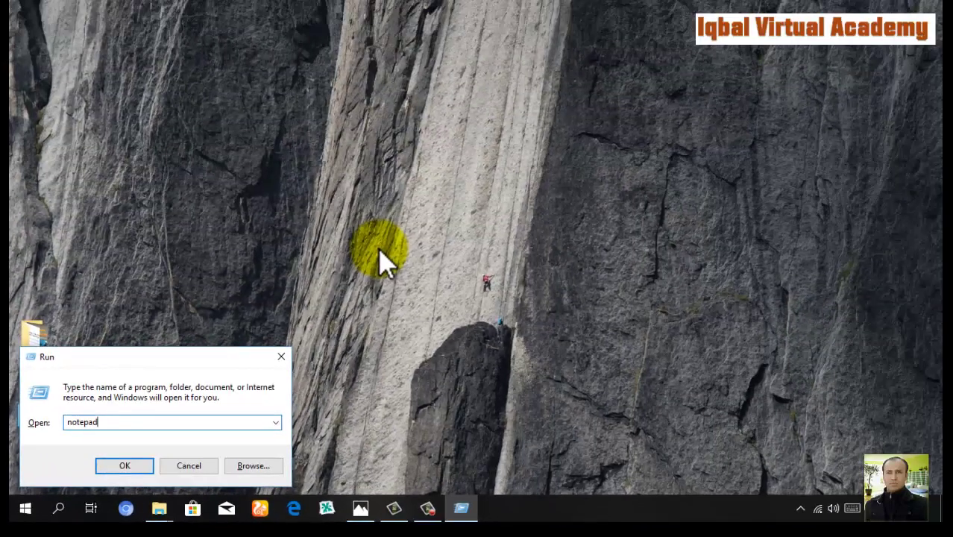
key("Return")
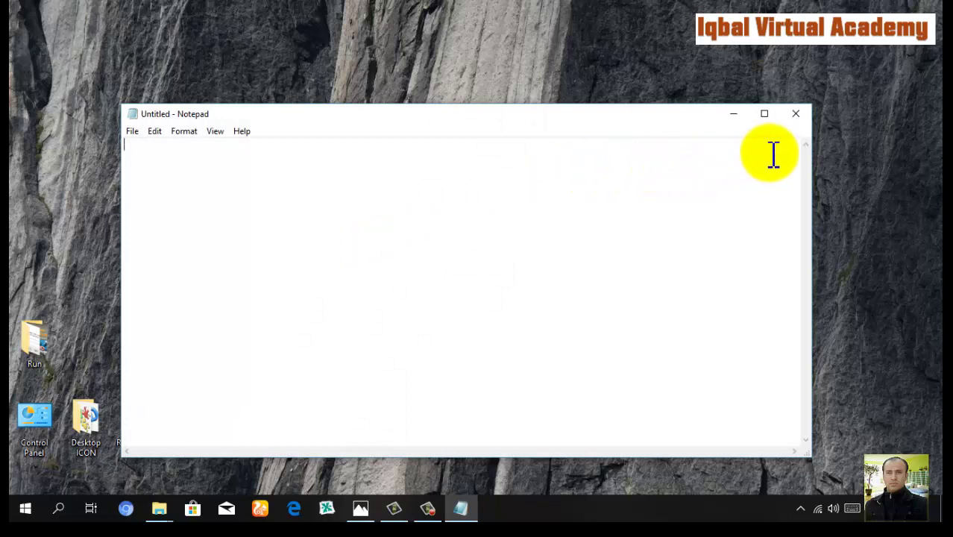
left_click(803, 122)
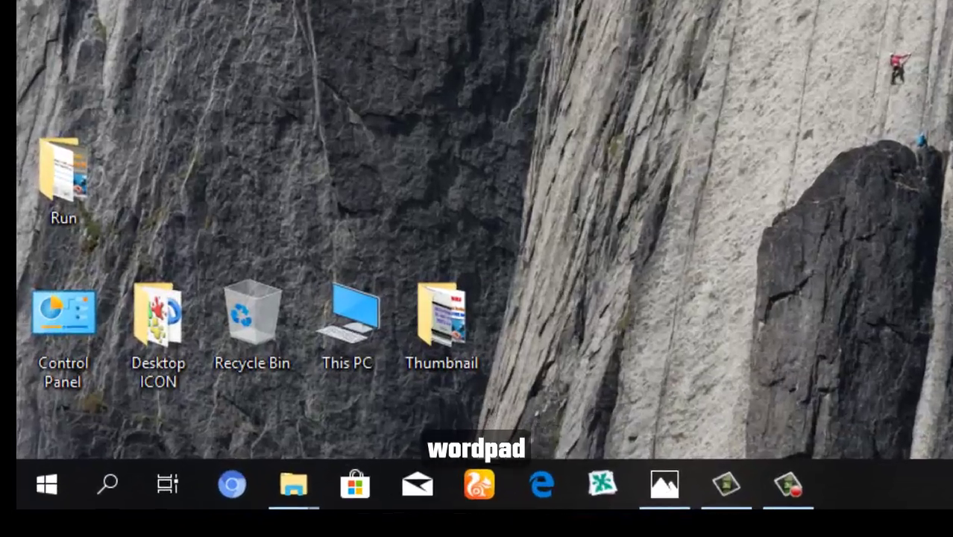
Launch WordPad through the Run dialog with the command wordpad, and close its window
key("super+r")
key("BackSpace")
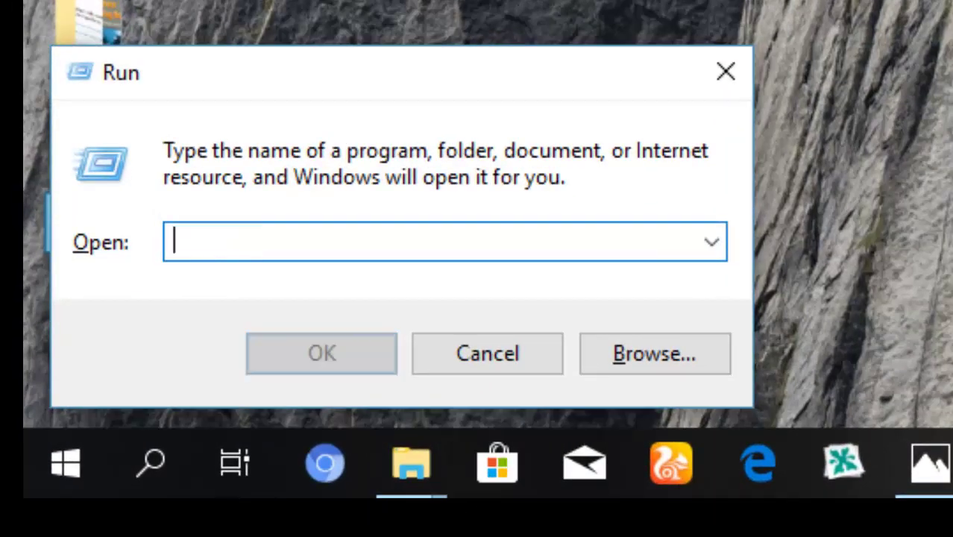
type("wordp")
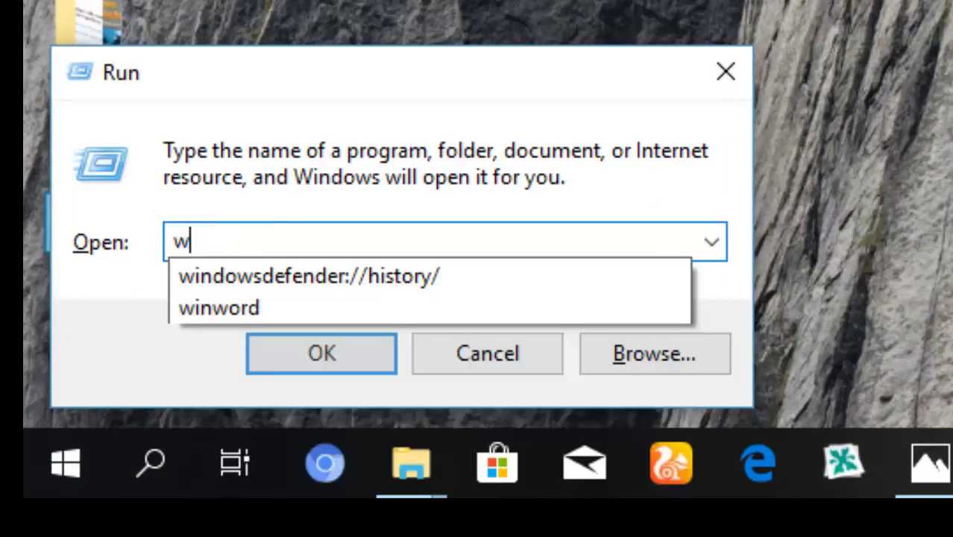
type("ad")
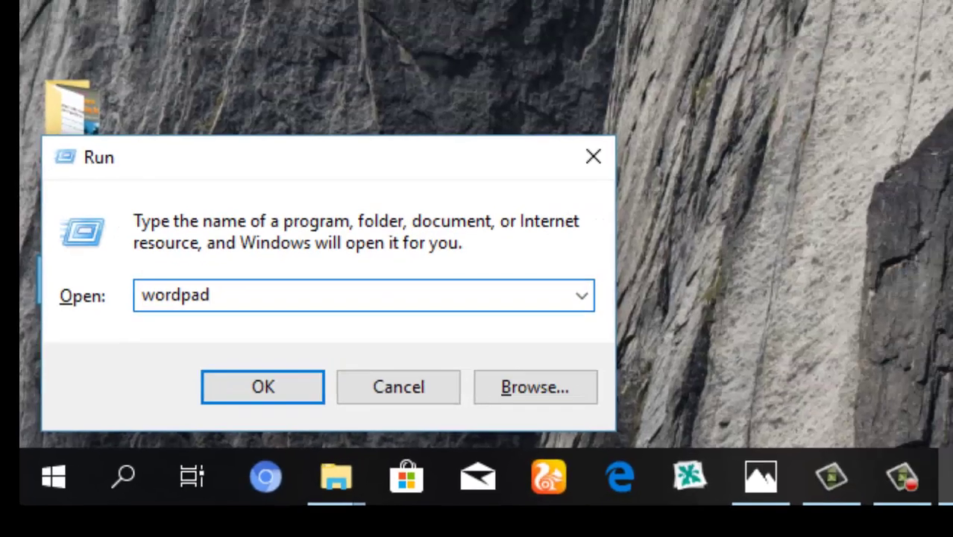
key("Return")
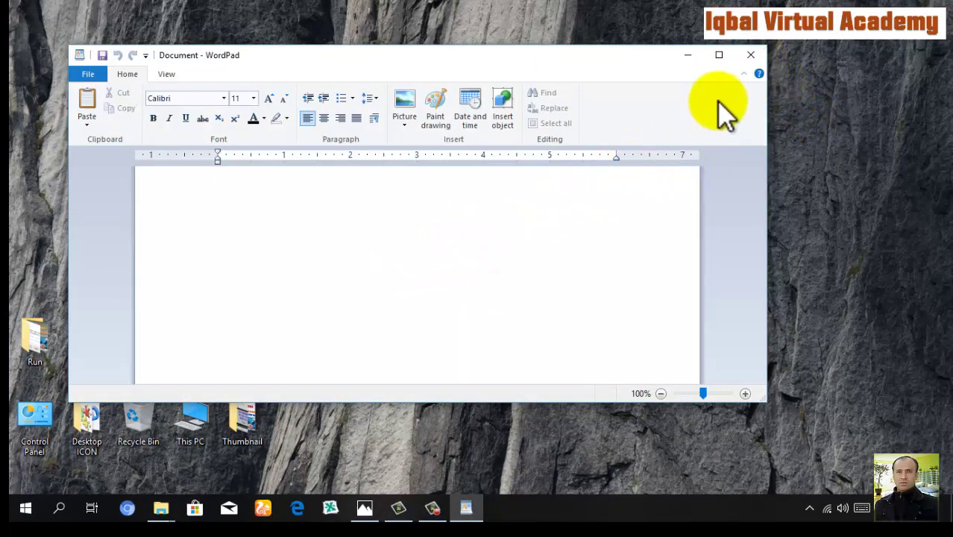
left_click(752, 56)
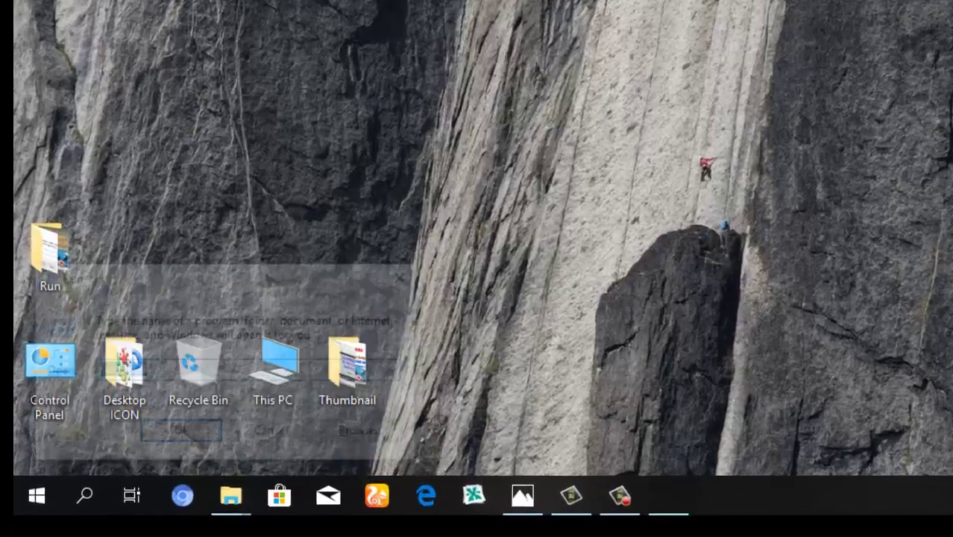
Launch Paint through the Run dialog with the command mspaint, and close its window
key("super+r")
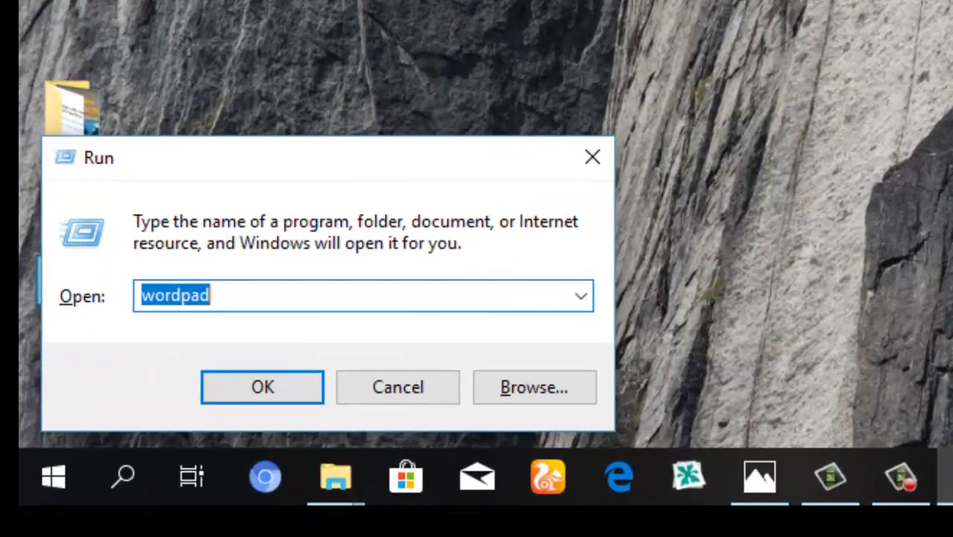
type("mspaint")
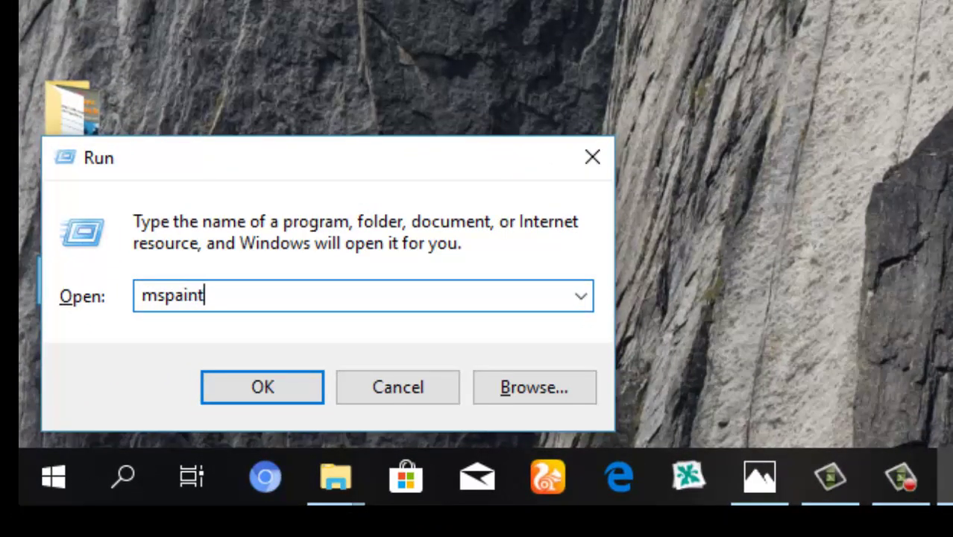
key("Return")
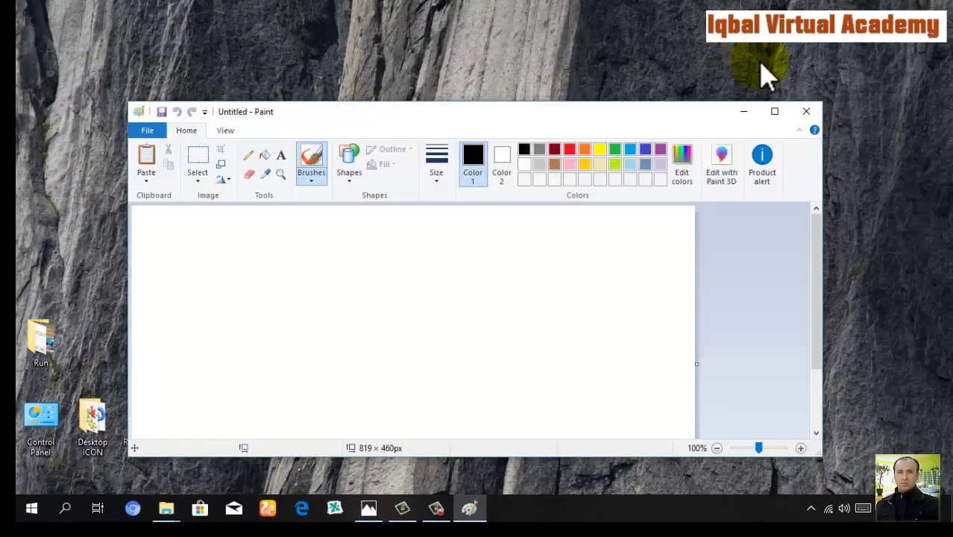
left_click(804, 112)
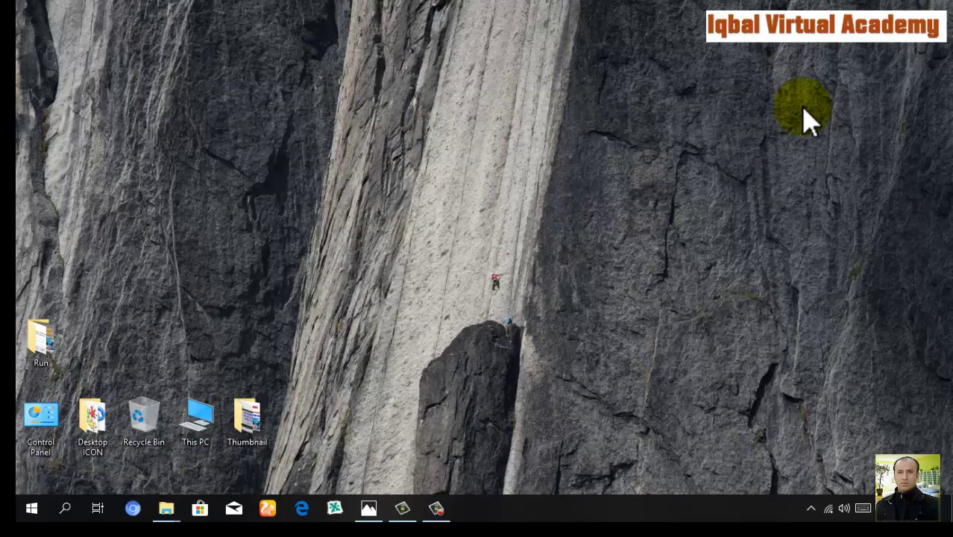
Launch Paint through the Run dialog with the alternative command pbrush, and close its window
key("super+r")
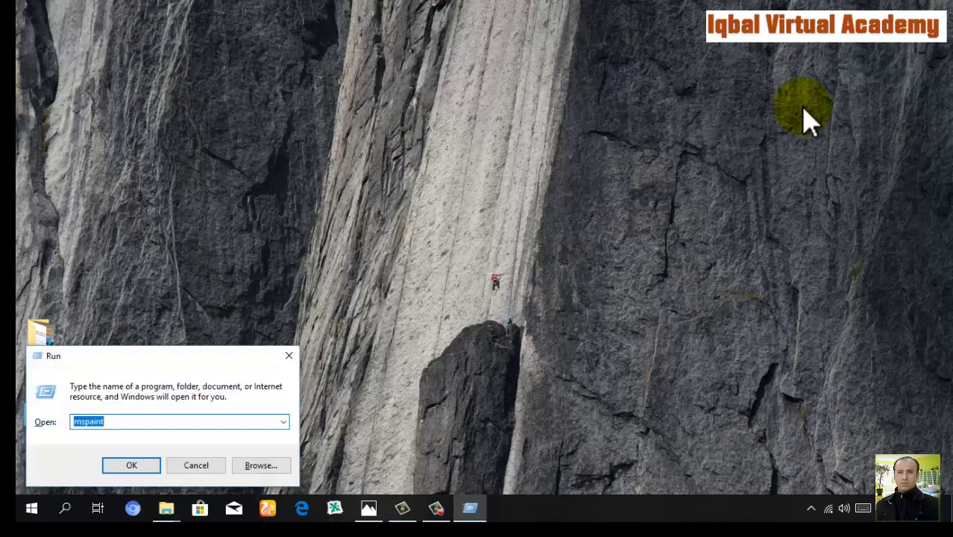
type("pbru")
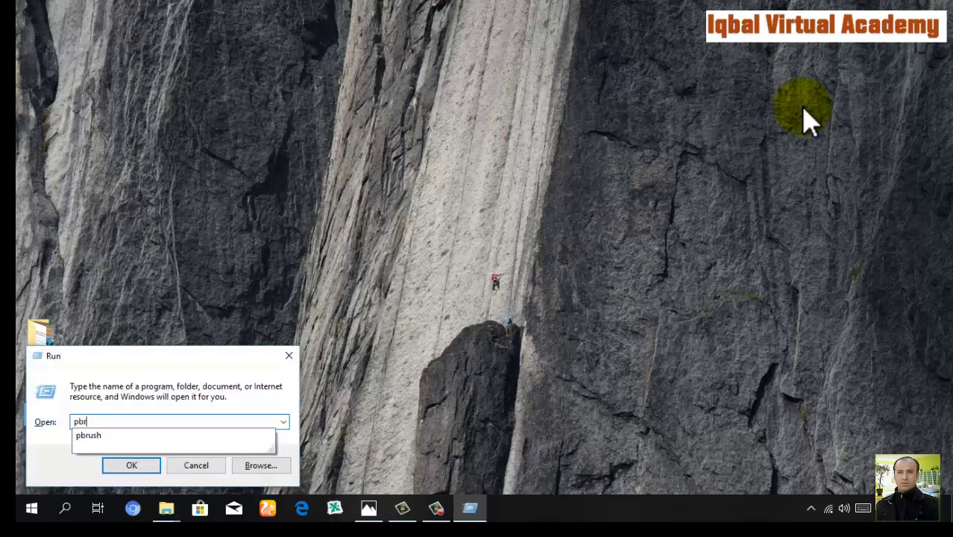
type("sh")
key("Return")
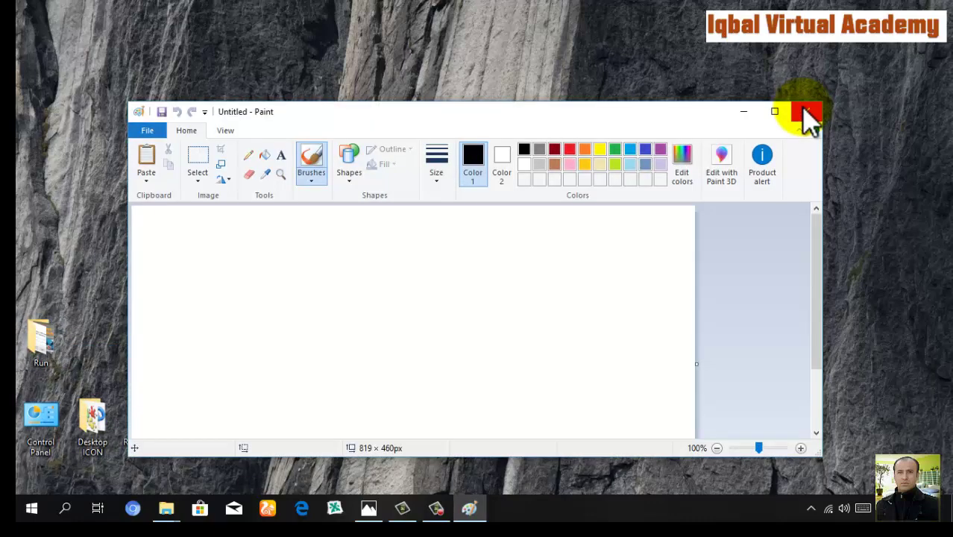
left_click(806, 112)
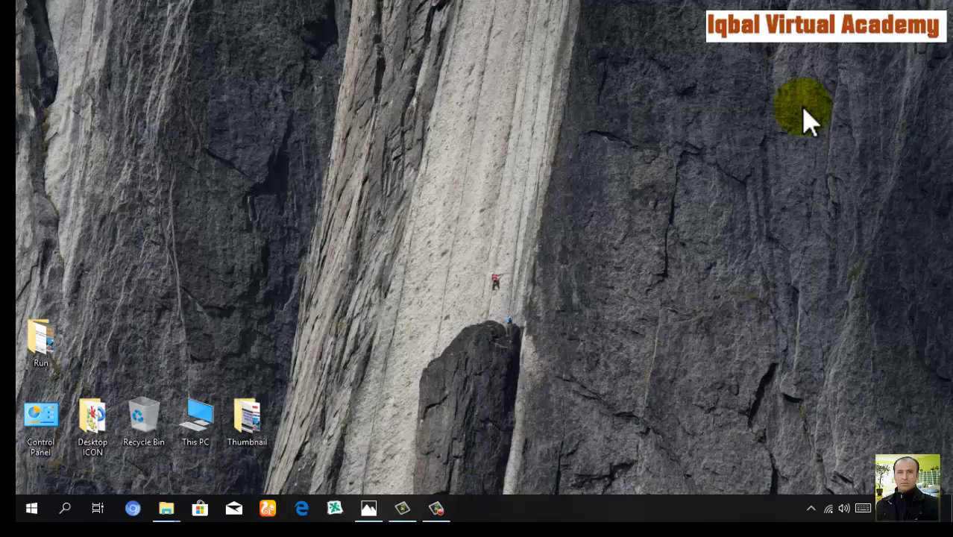
Launch Microsoft Excel through the Run dialog with the command excel, and close its window
key("super+r")
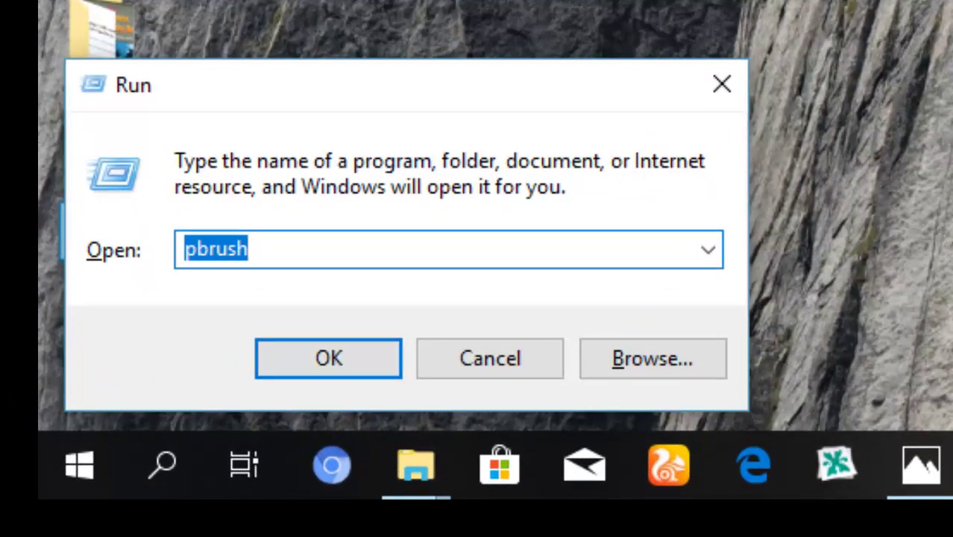
key("BackSpace")
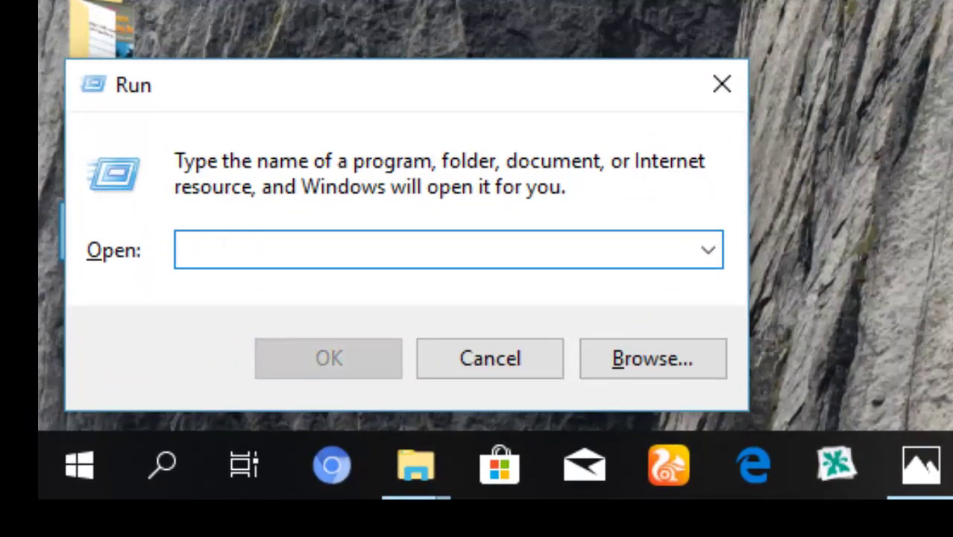
type("excel")
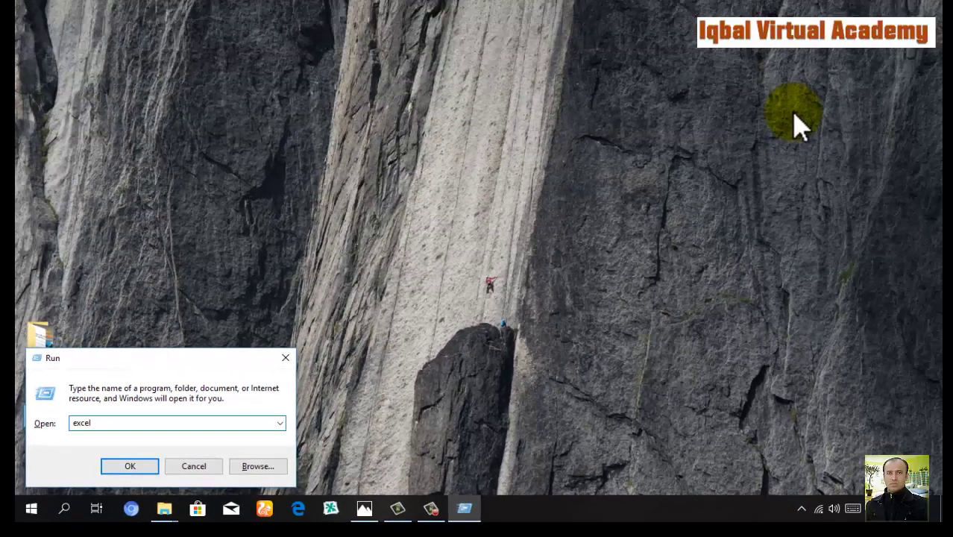
key("Return")
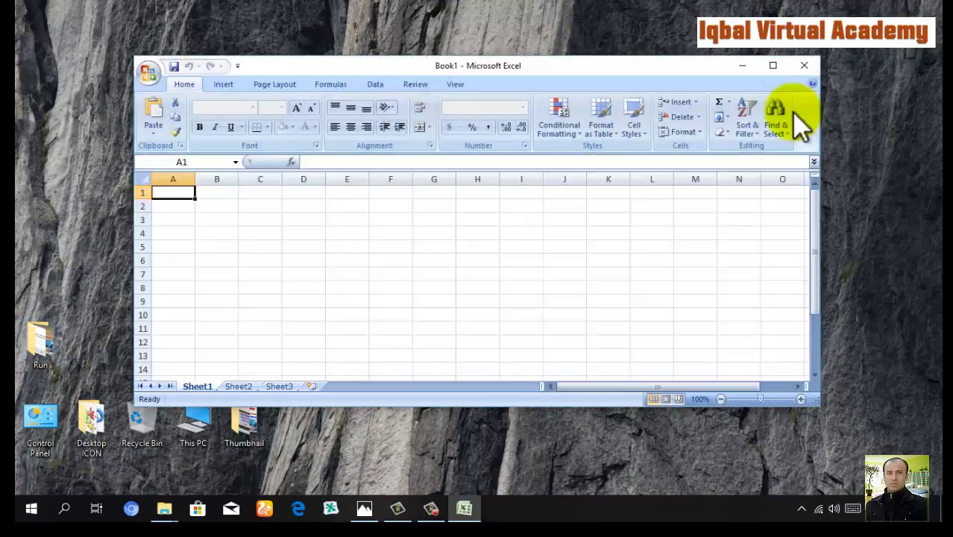
left_click(804, 66)
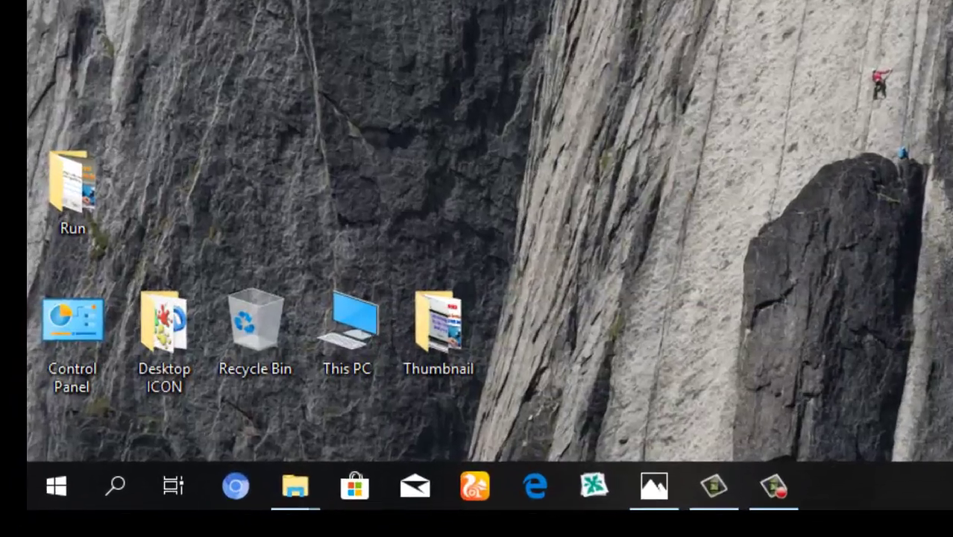
Open the Run dialog and enter the command msaccess without running it
key("super+r")
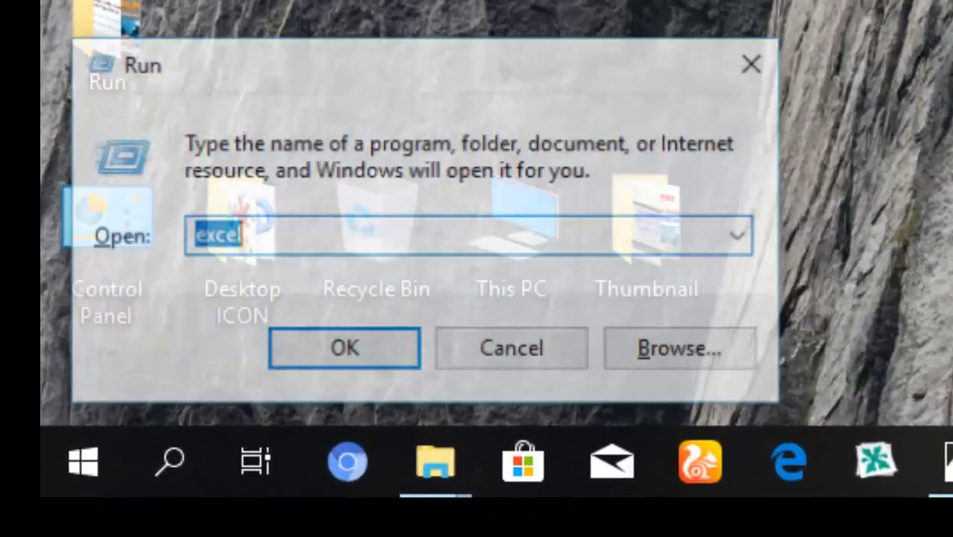
type("ms")
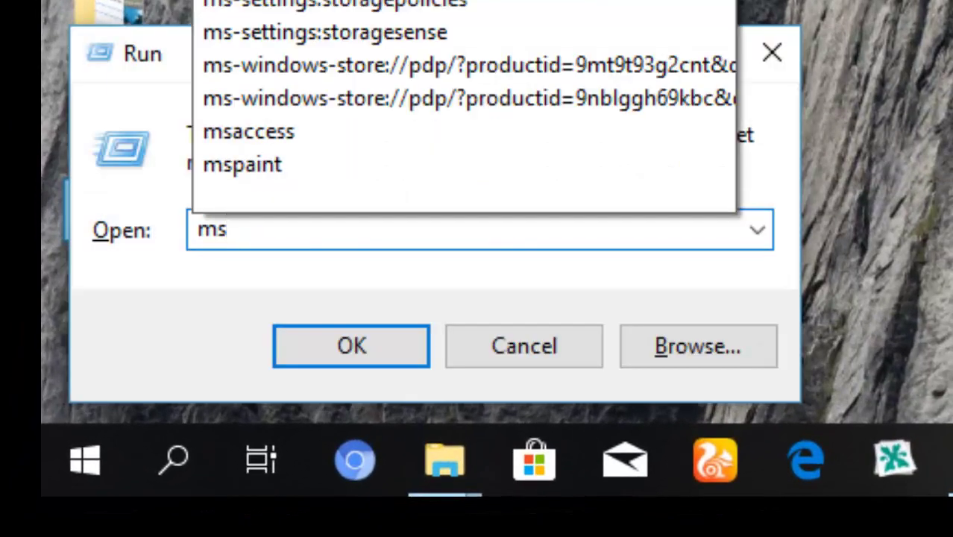
type("access")
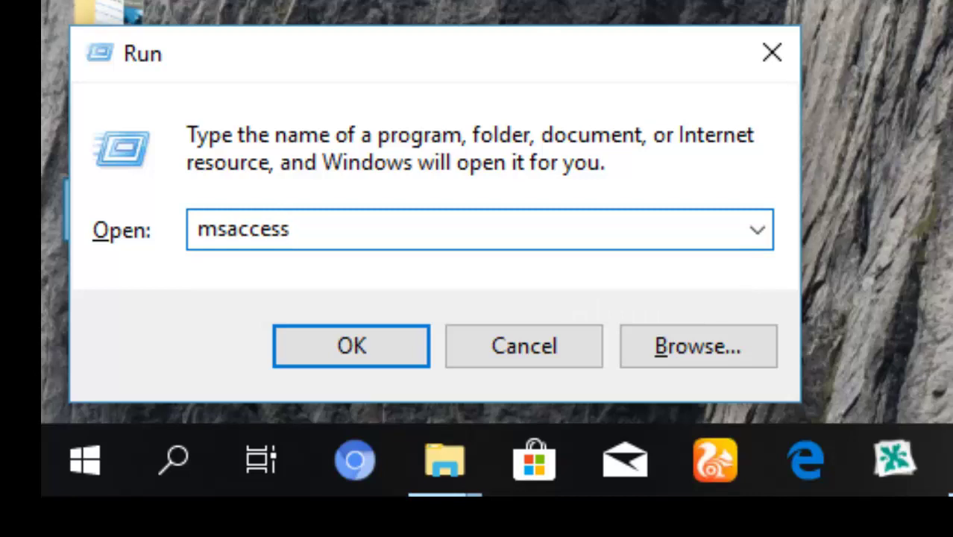
Try to launch Microsoft Access with the command written with a space, "ms access", and dismiss the resulting message
key("BackSpace")
key("BackSpace")
key("BackSpace")
key("BackSpace")
key("BackSpace")
key("BackSpace")
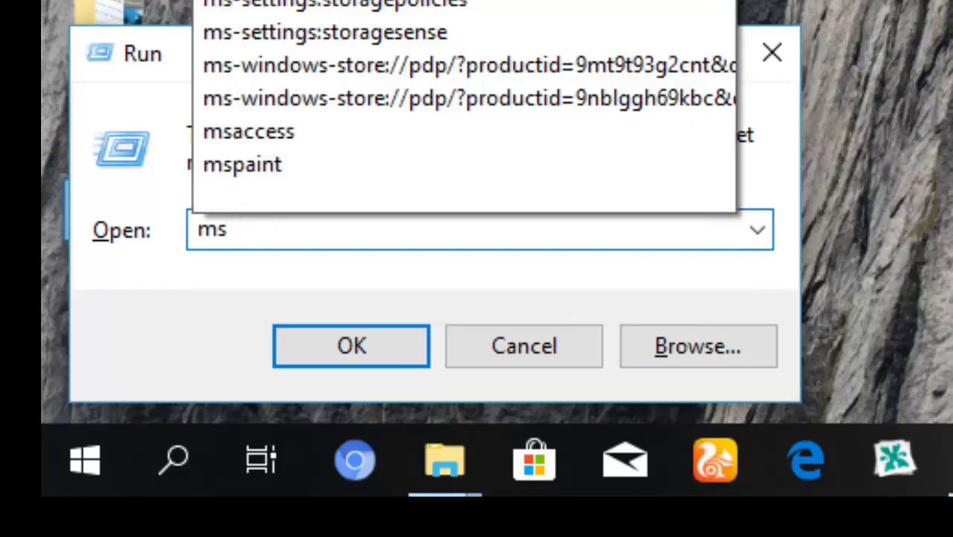
key("Escape")
type("access")
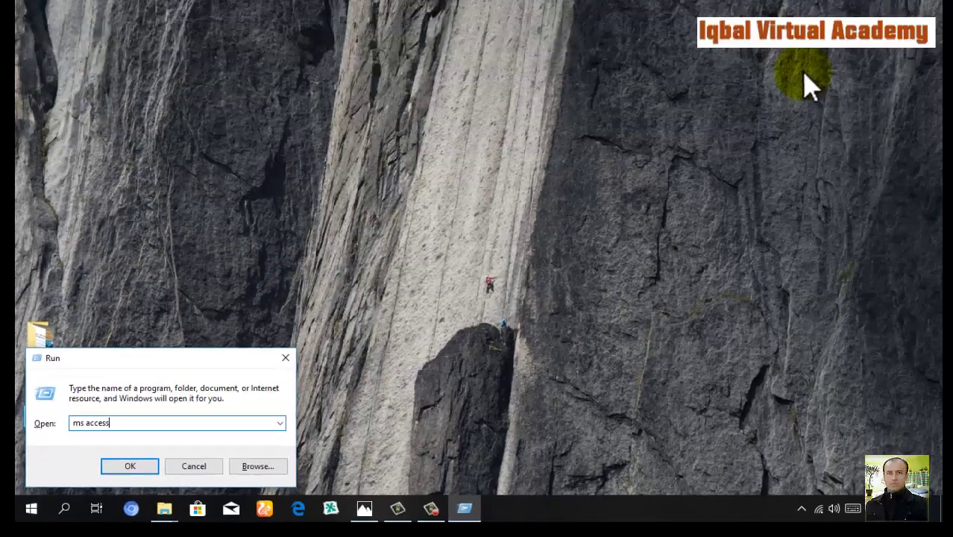
key("Return")
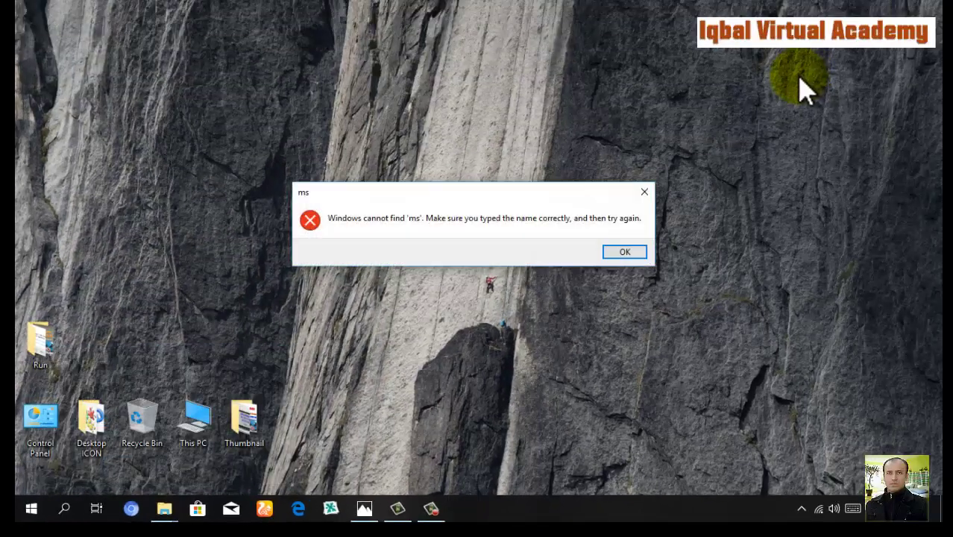
key("Return")
Launch Microsoft Access through the Run dialog with the command msaccess written without a space, and close its window
key("BackSpace")
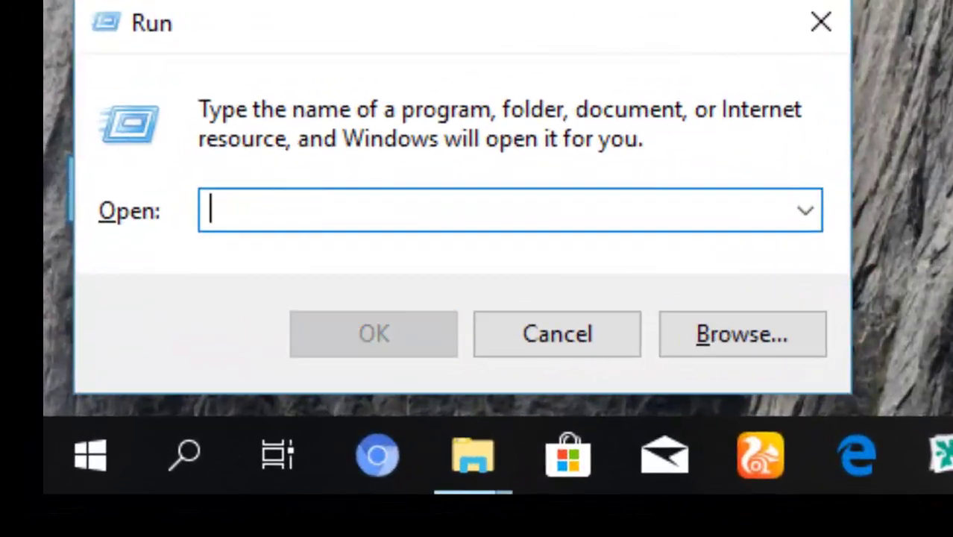
type("msacces")
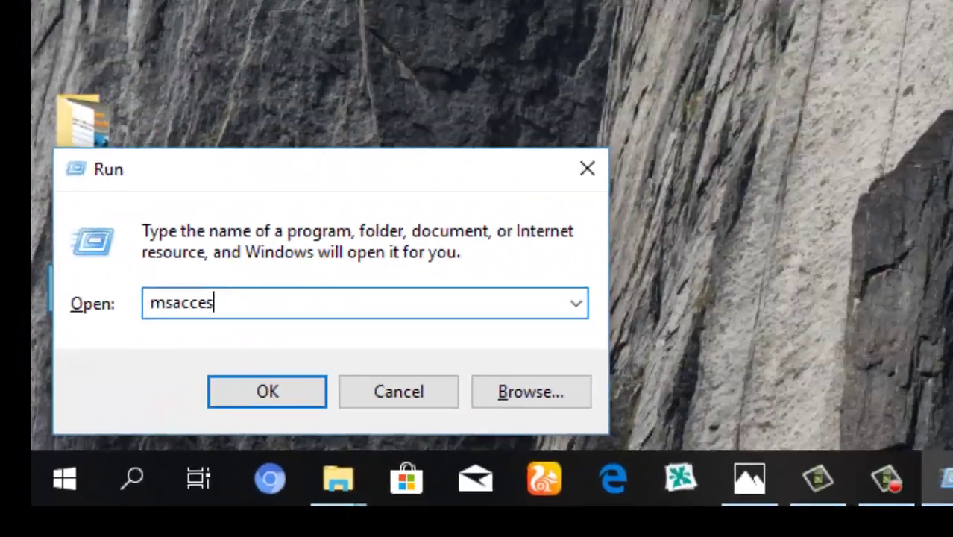
type("s")
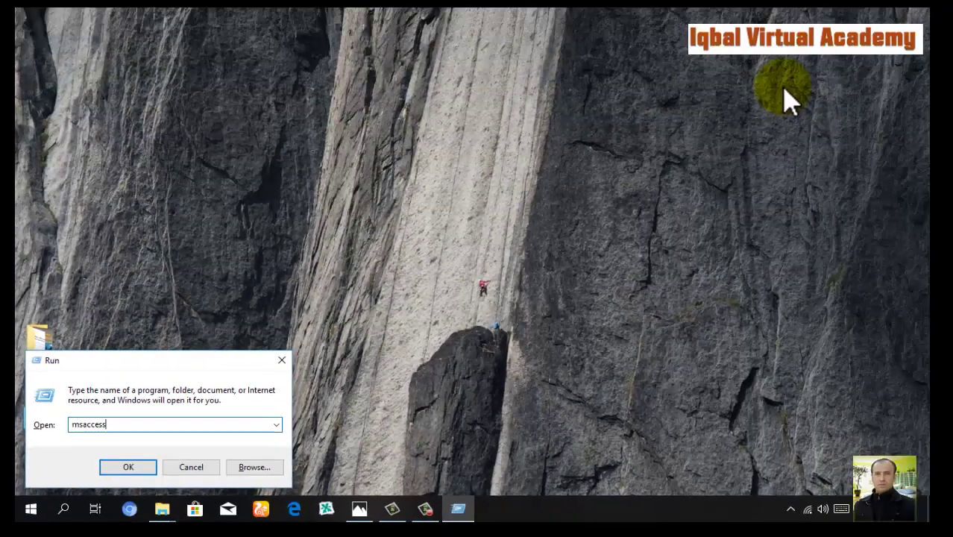
key("Return")
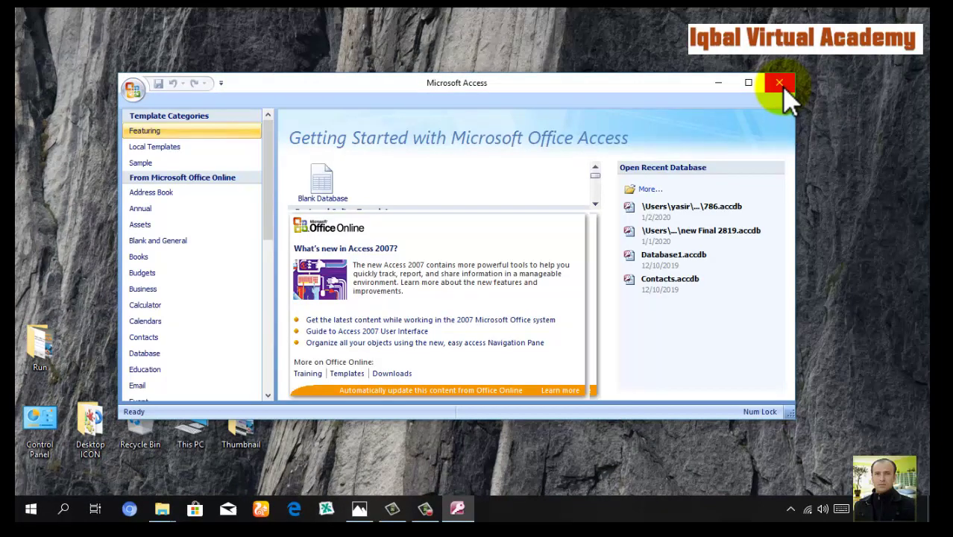
left_click(780, 83)
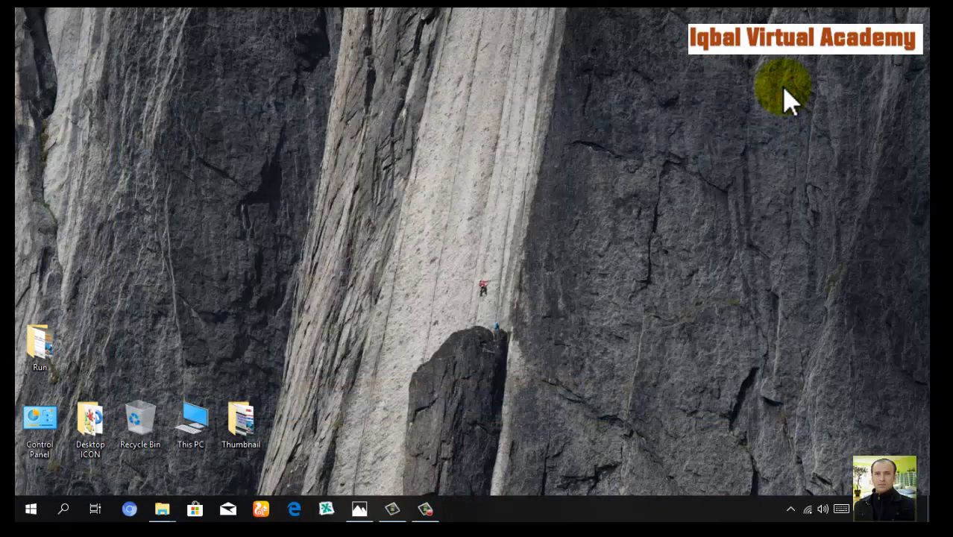
Launch Microsoft Word through the Run dialog with the command Winword, and close its window
key("super+r")
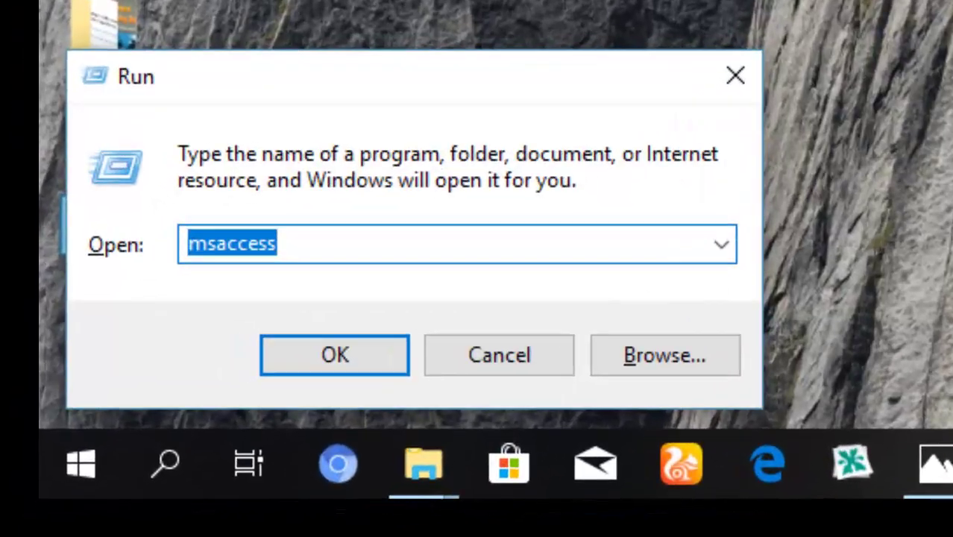
key("BackSpace")
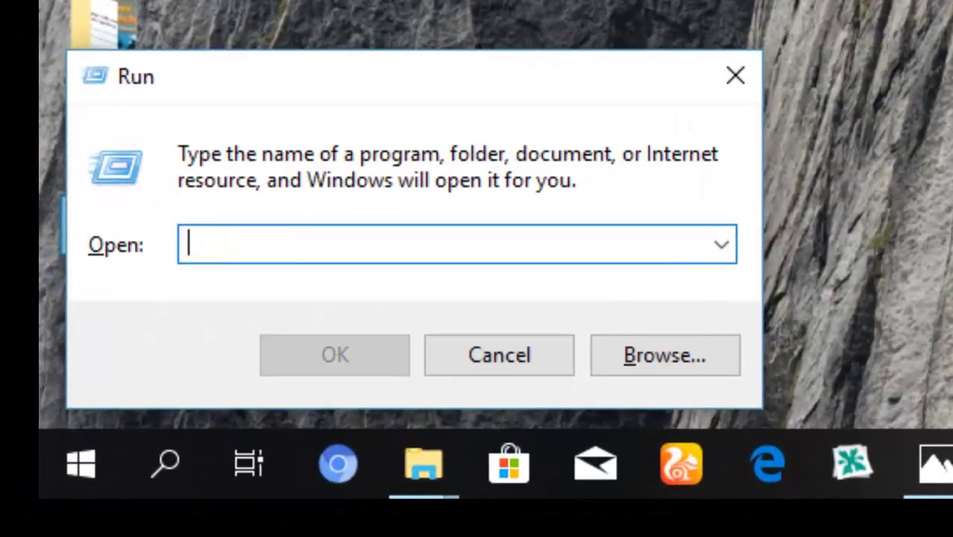
type("Winword")
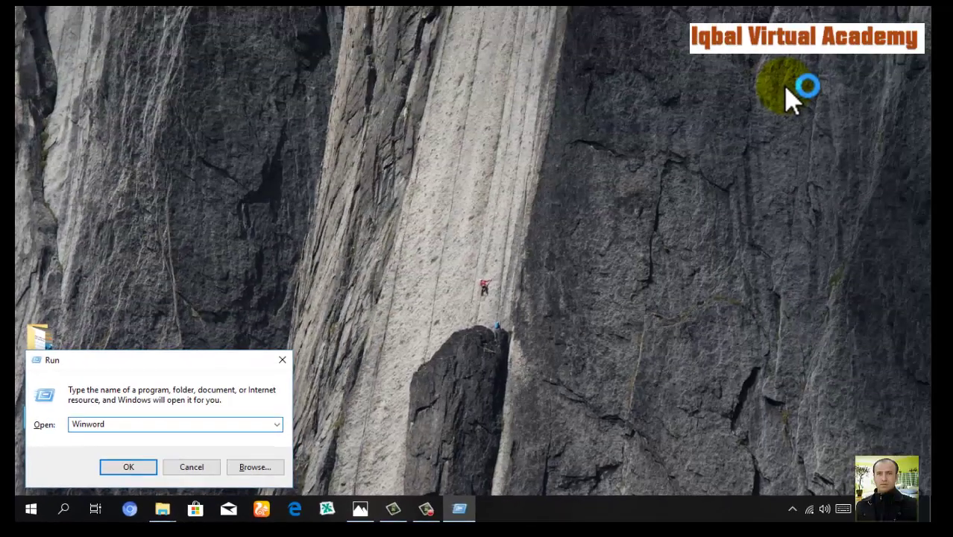
key("Return")
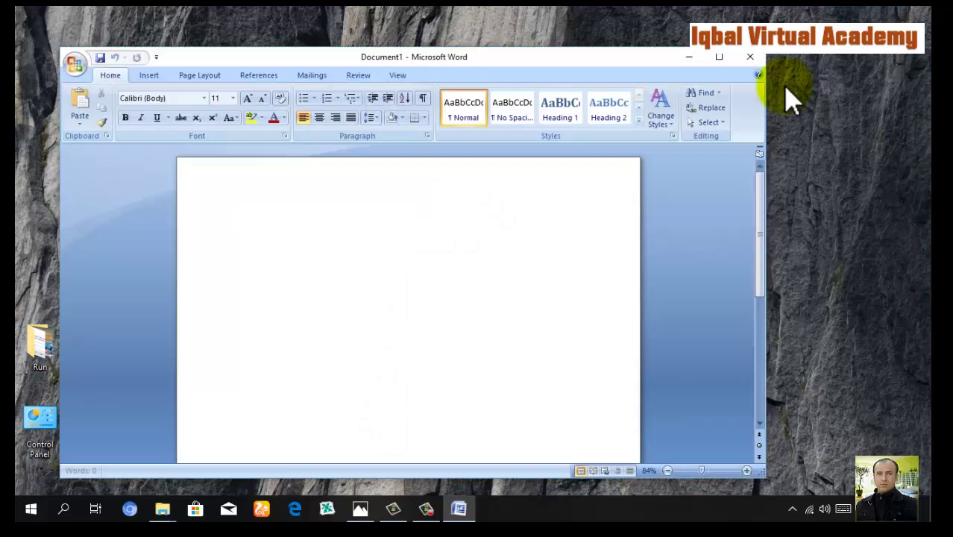
left_click(749, 63)
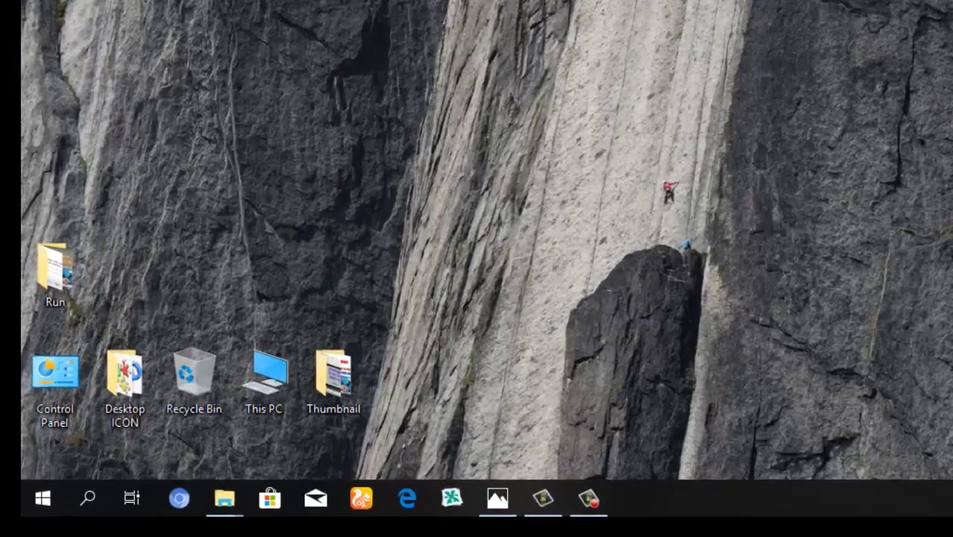
Launch the On-Screen Keyboard through the Run dialog with the command osk, and close it
key("super+r")
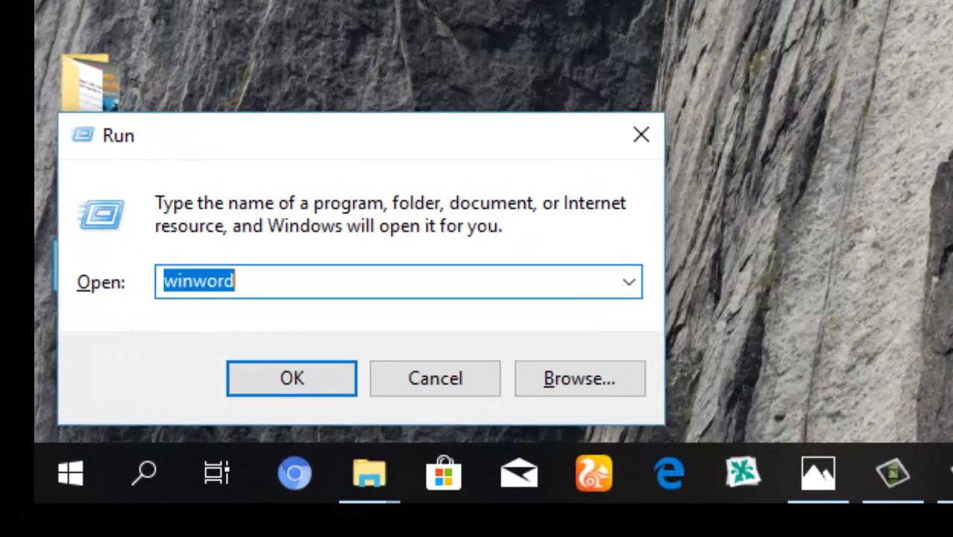
type("osk")
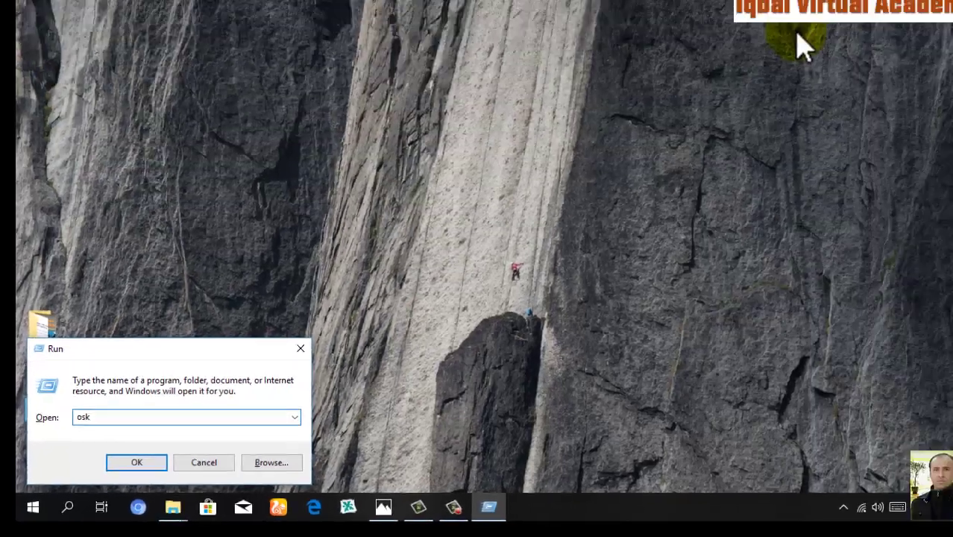
key("Return")
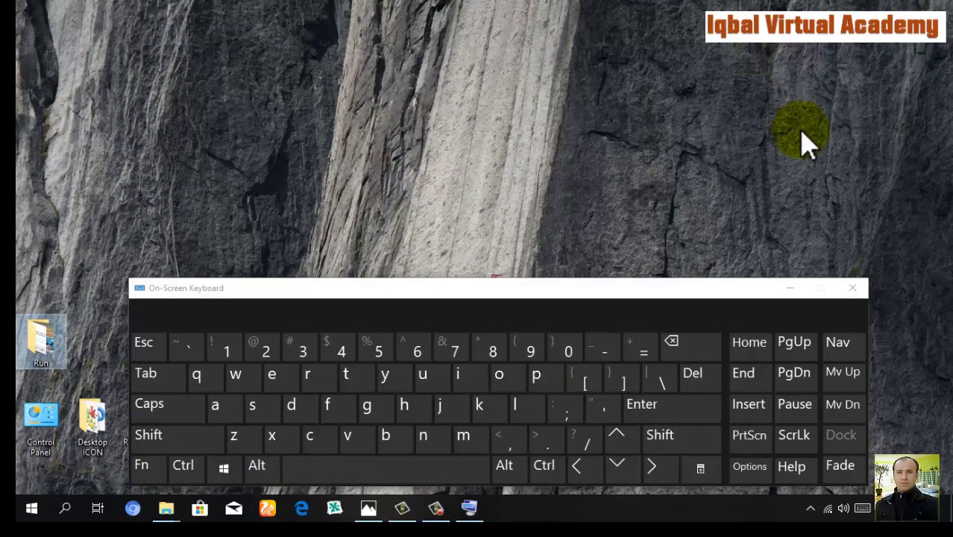
left_click(853, 288)
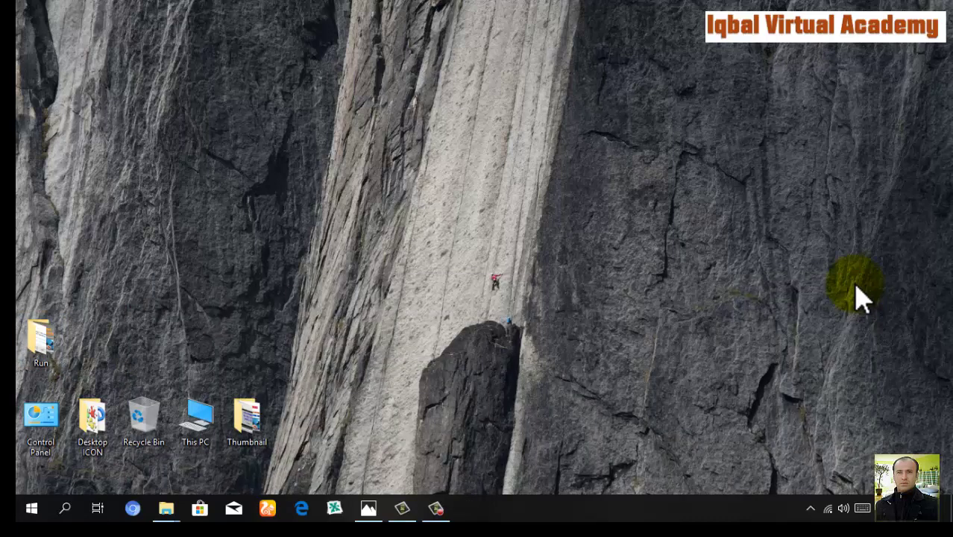
Repeat the osk command in the Run dialog to show the On-Screen Keyboard a second time, and close it
key("super+r")
type("osk")
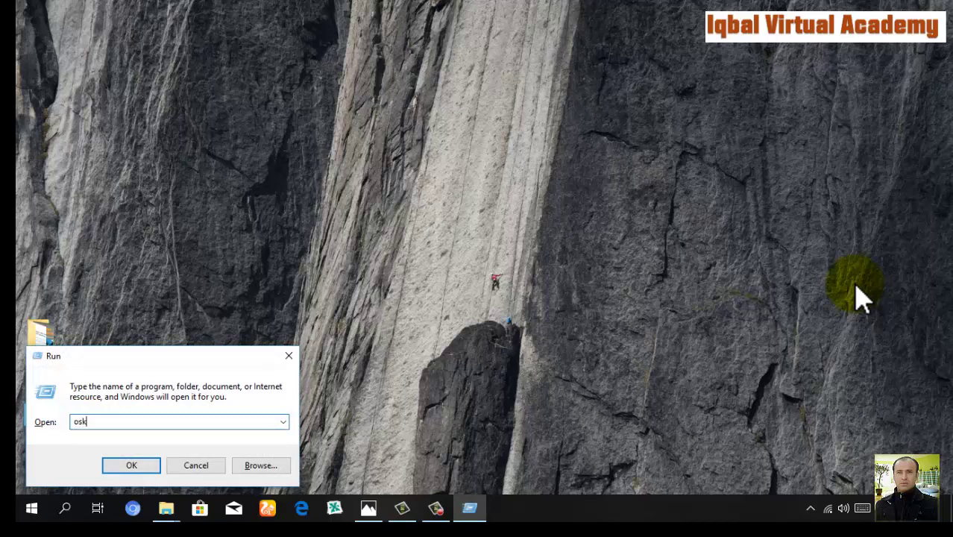
key("Return")
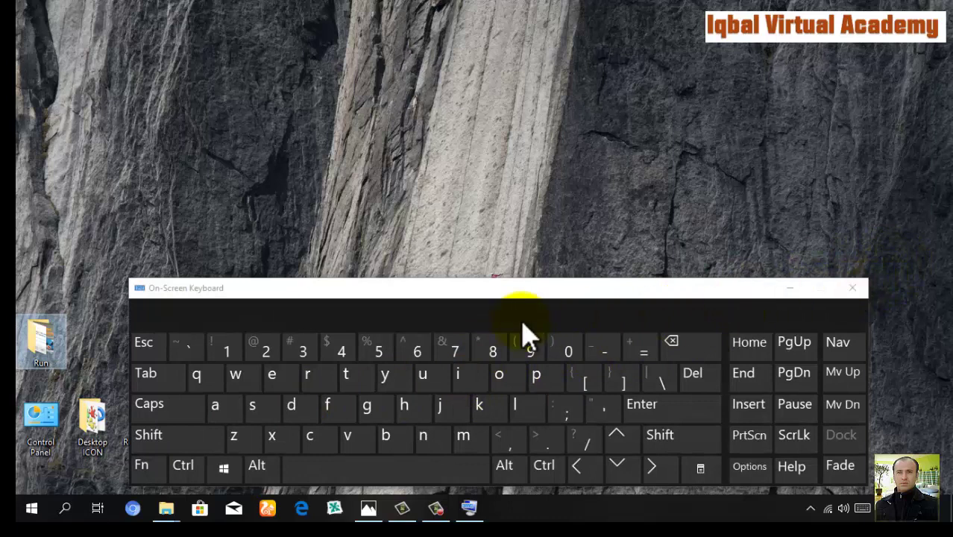
left_click(861, 293)
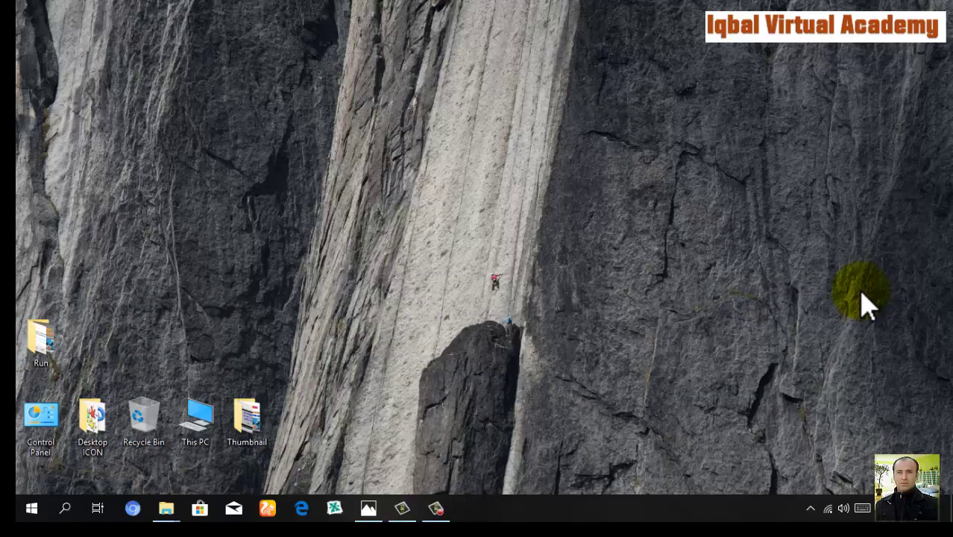
Launch Internet Explorer through the Run dialog with the command iexplore, and close the browser window
key("super+r")
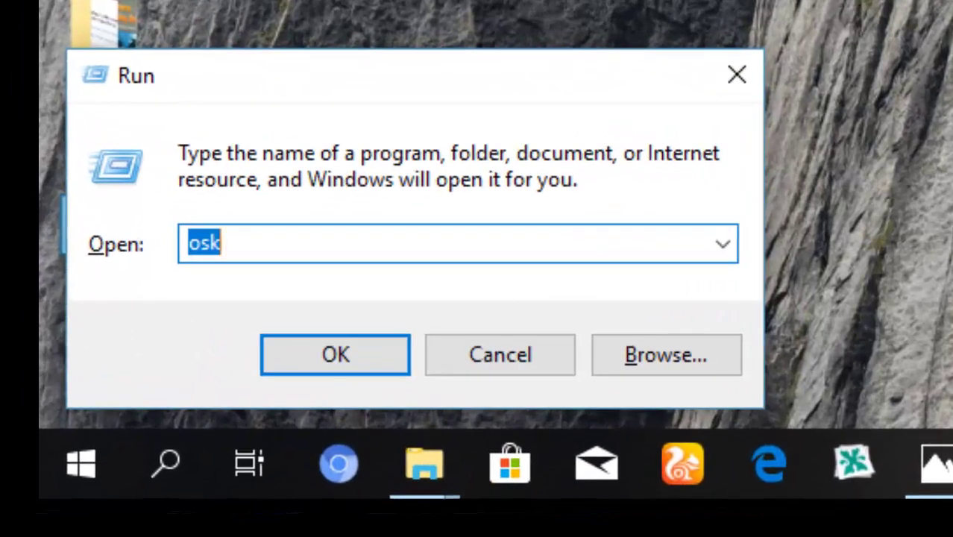
type("i")
key("Down")
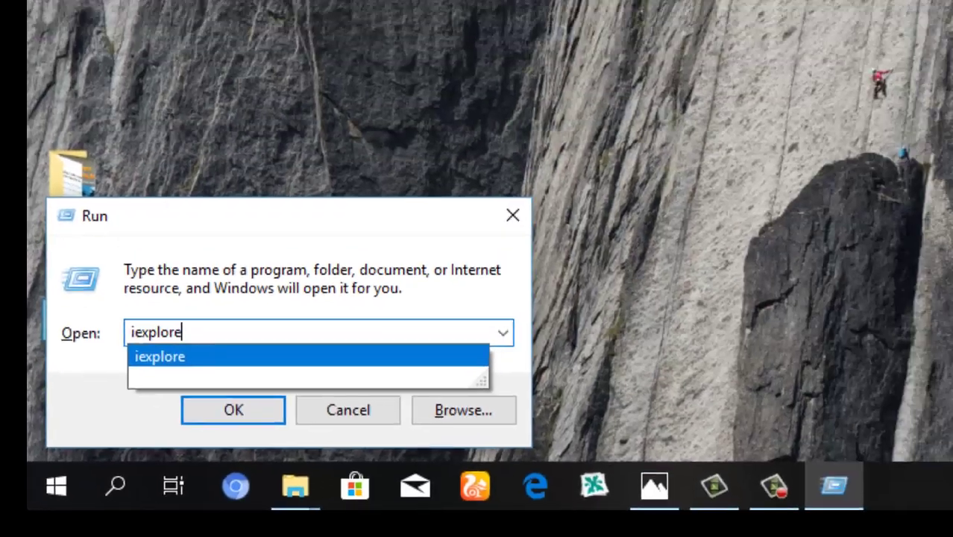
key("Return")
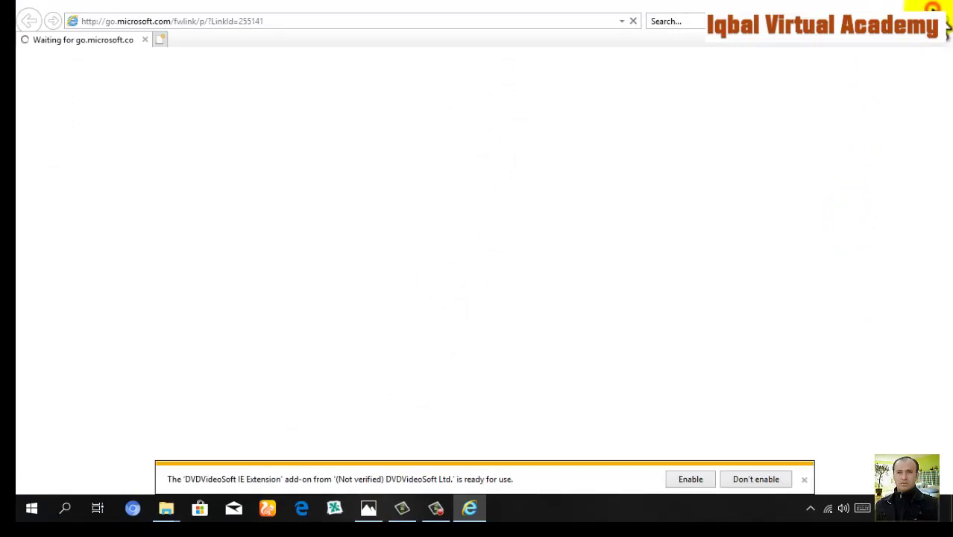
left_click(938, 6)
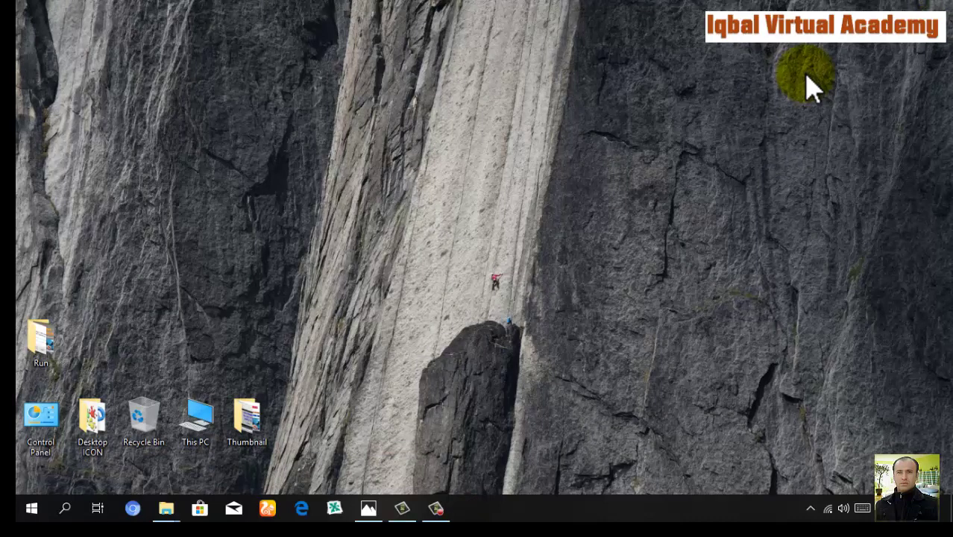
Launch Windows Media Player through the Run dialog with the command wmplayer, and close its window
key("super+r")
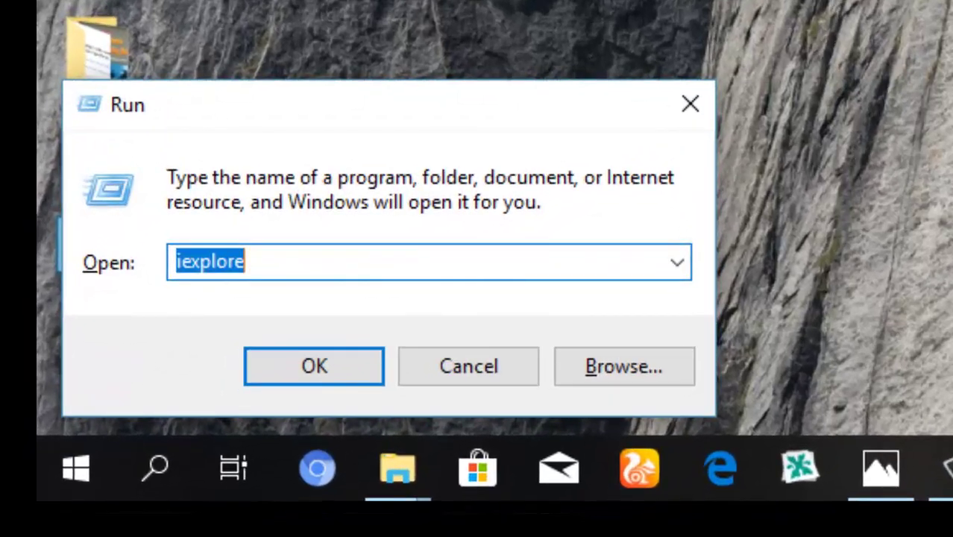
type("wmpl")
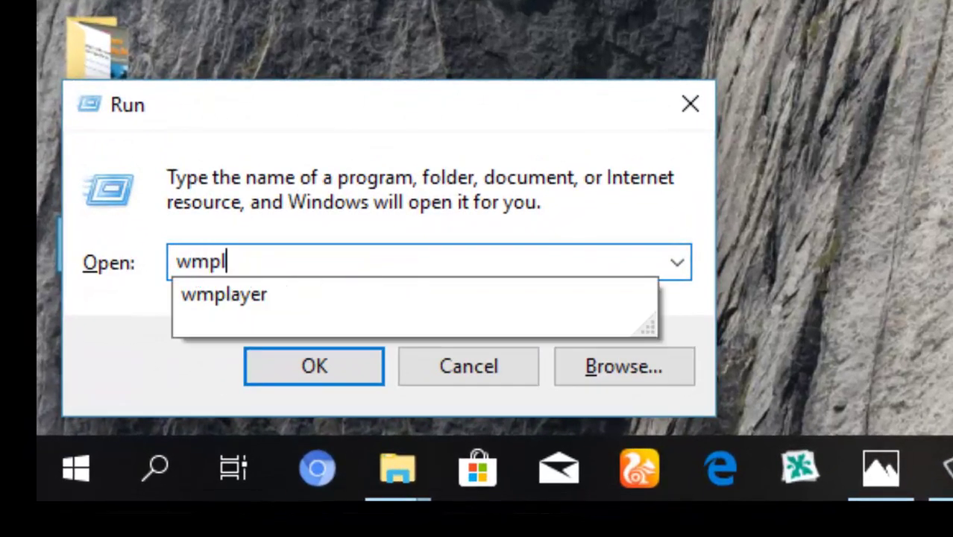
type("ayer")
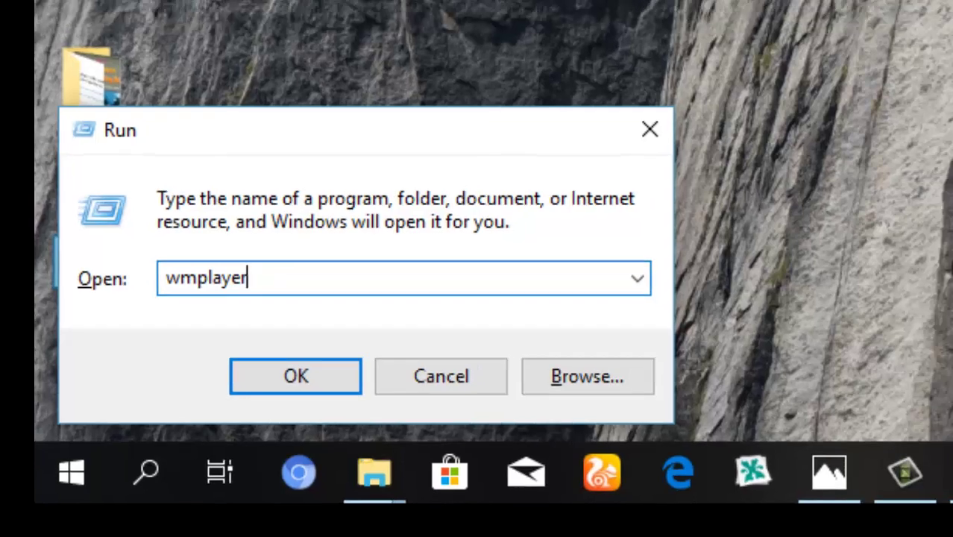
key("Return")
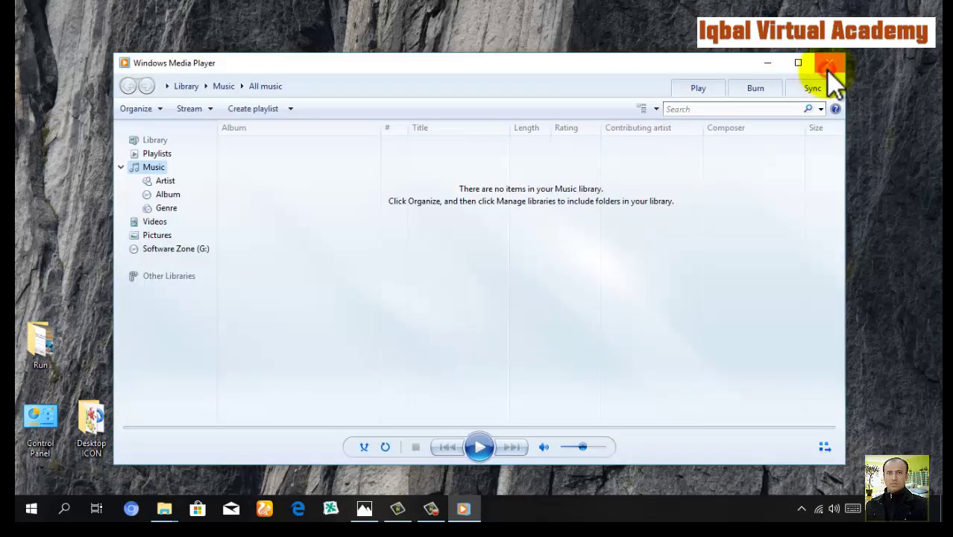
left_click(829, 65)
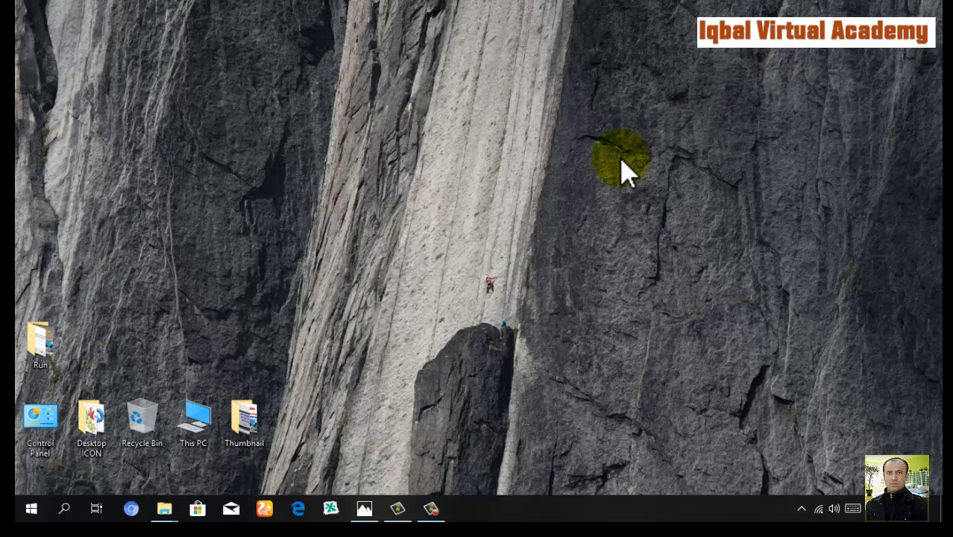
Launch Calculator through the Run dialog with the command calc, and close its window
key("super+r")
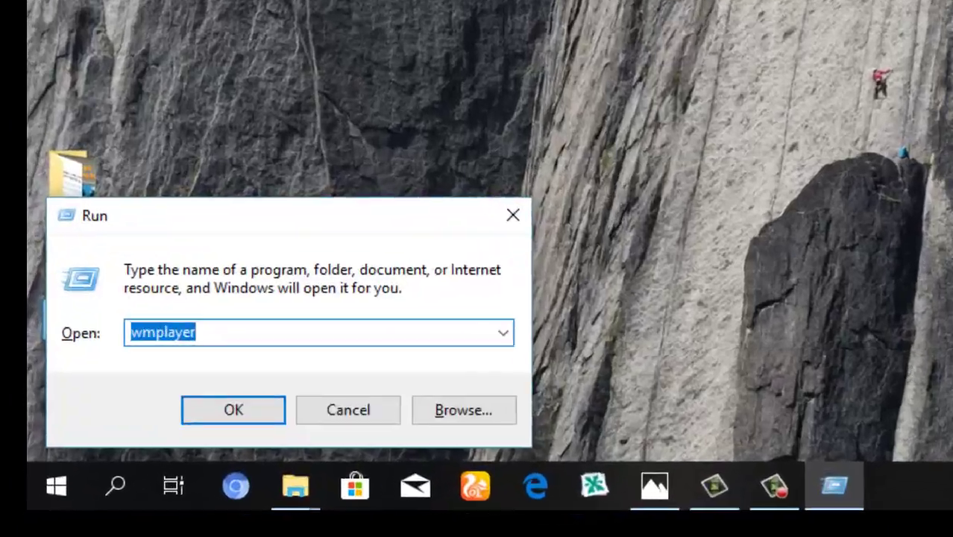
type("calc")
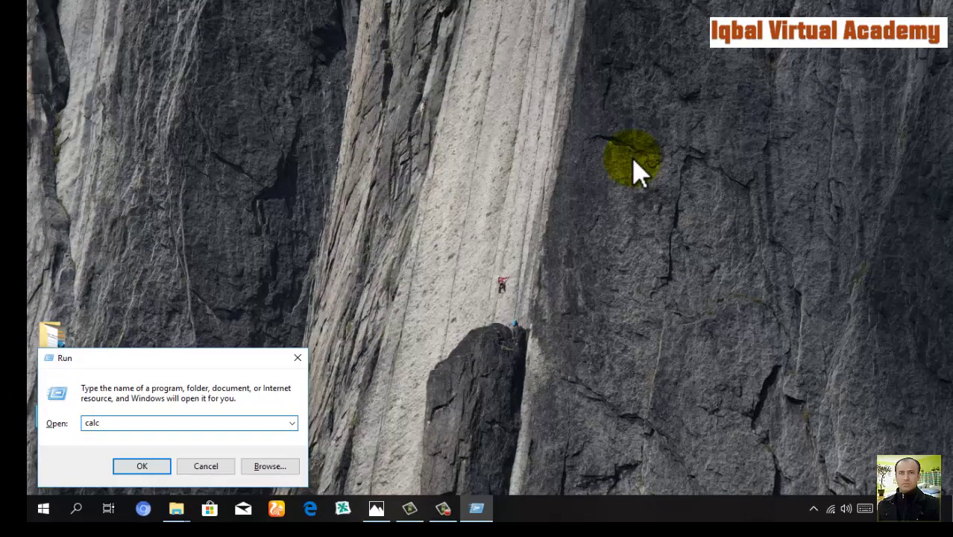
key("Return")
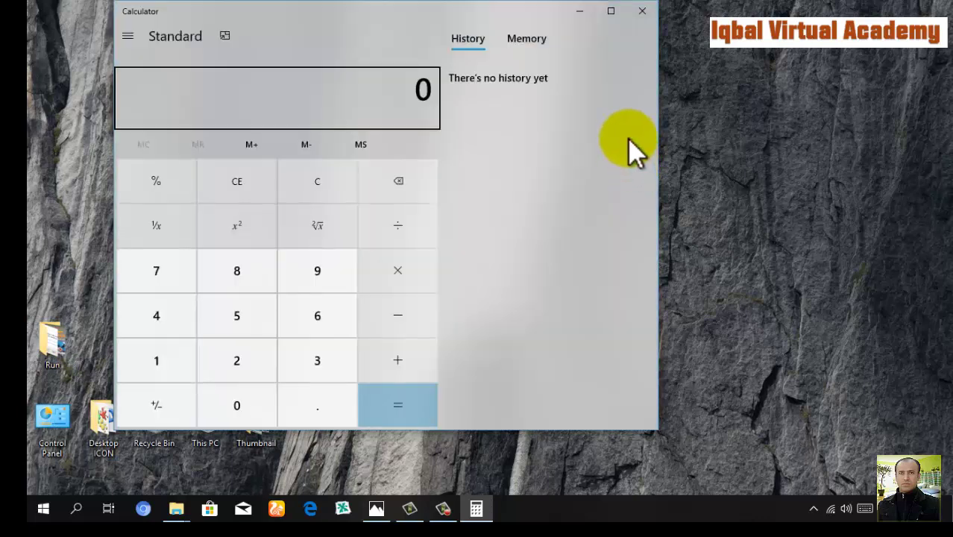
left_click(642, 16)
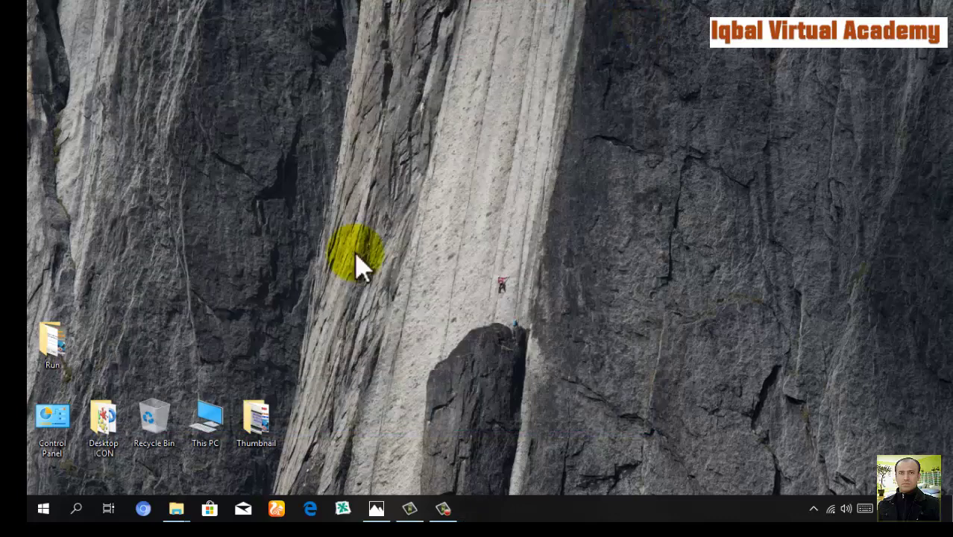
Browse in File Explorer to the Draw folder inside C:\Program Files (x86)\Corel\Corel Graphics 11
double_click(212, 410)
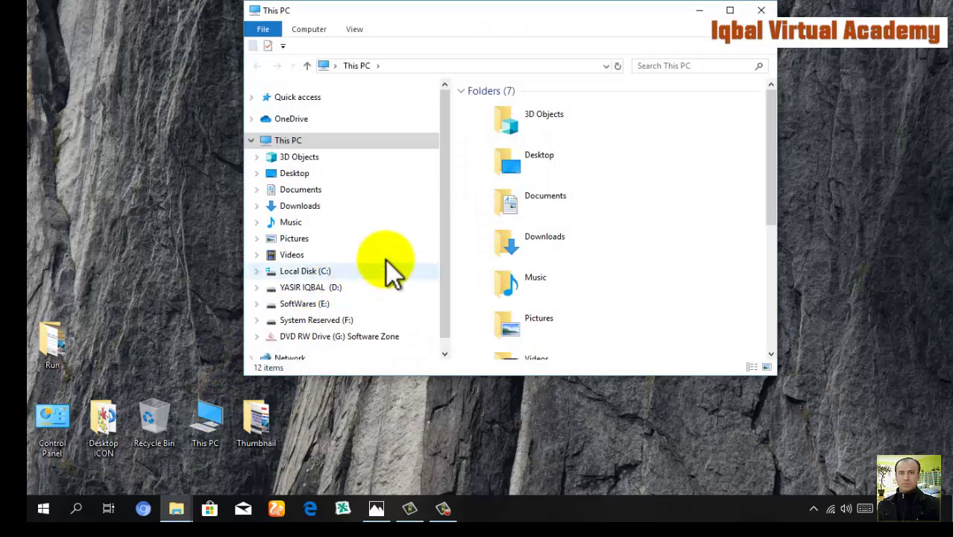
left_click(340, 273)
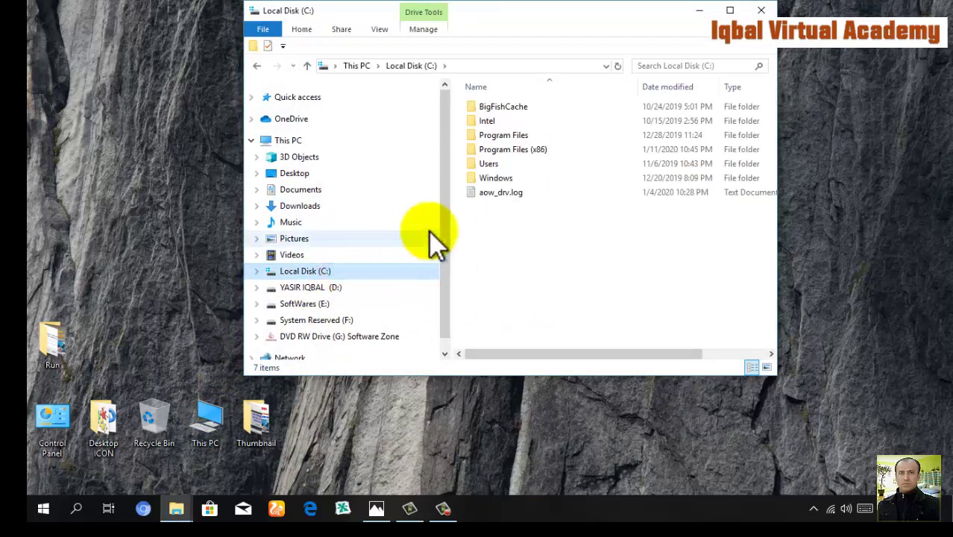
double_click(531, 151)
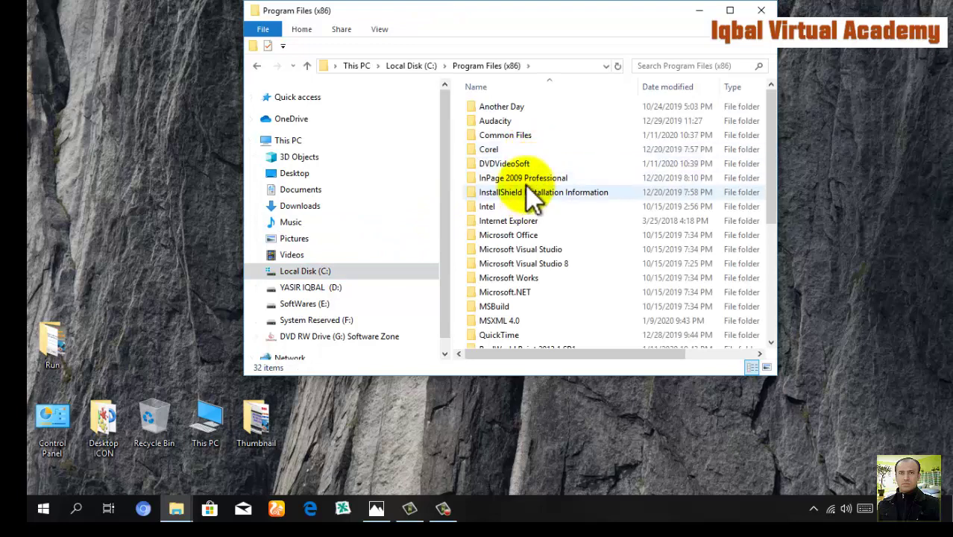
double_click(518, 149)
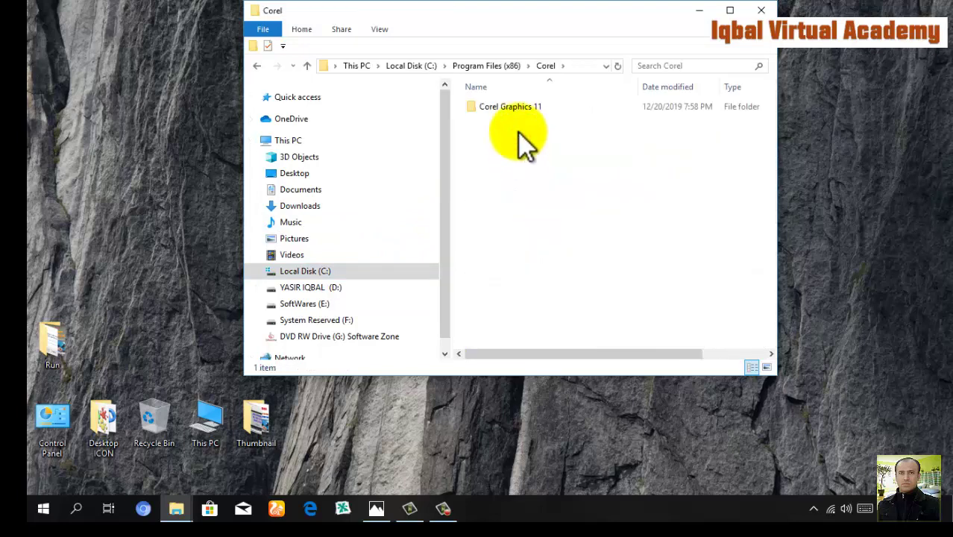
double_click(517, 107)
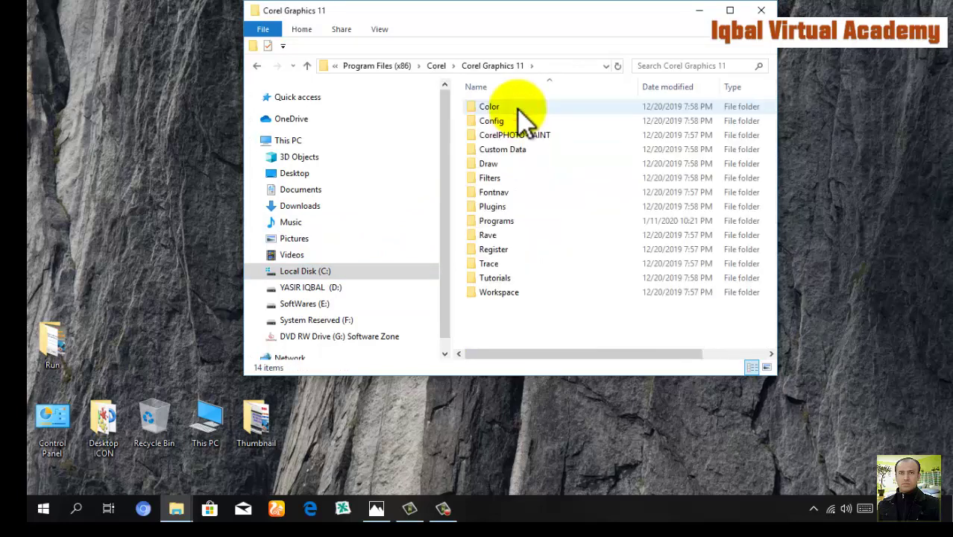
double_click(485, 165)
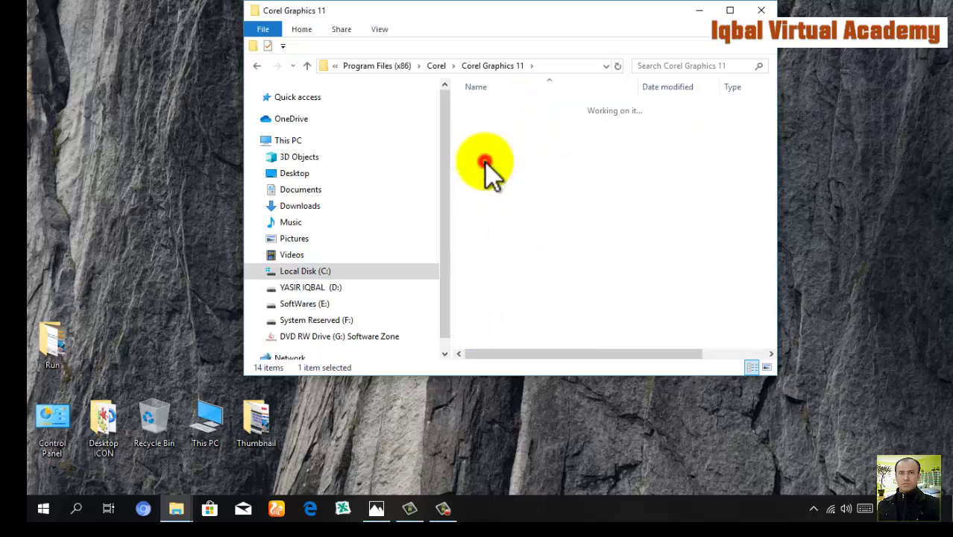
Go back up to Local Disk (C:) and look through the installed program folders in Program Files
left_click(306, 65)
left_click(307, 65)
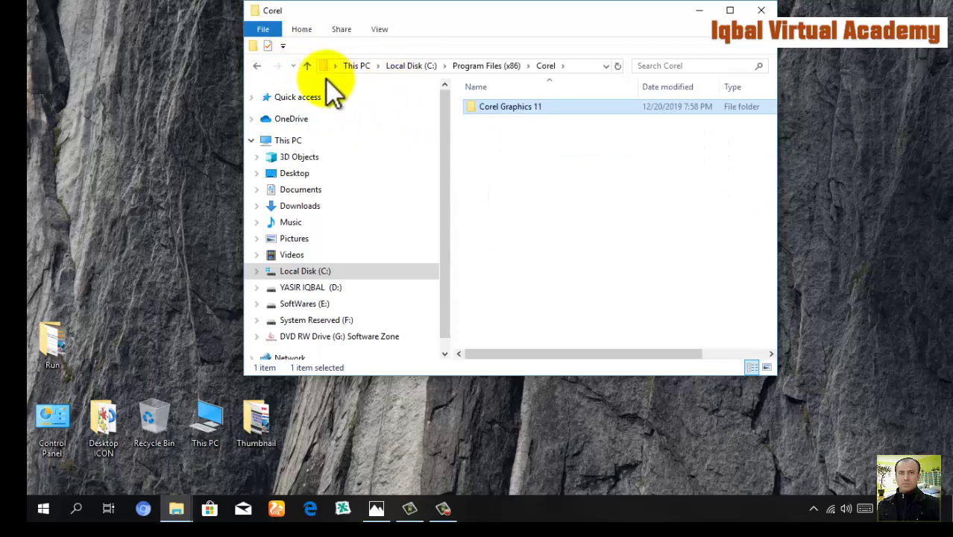
left_click(306, 65)
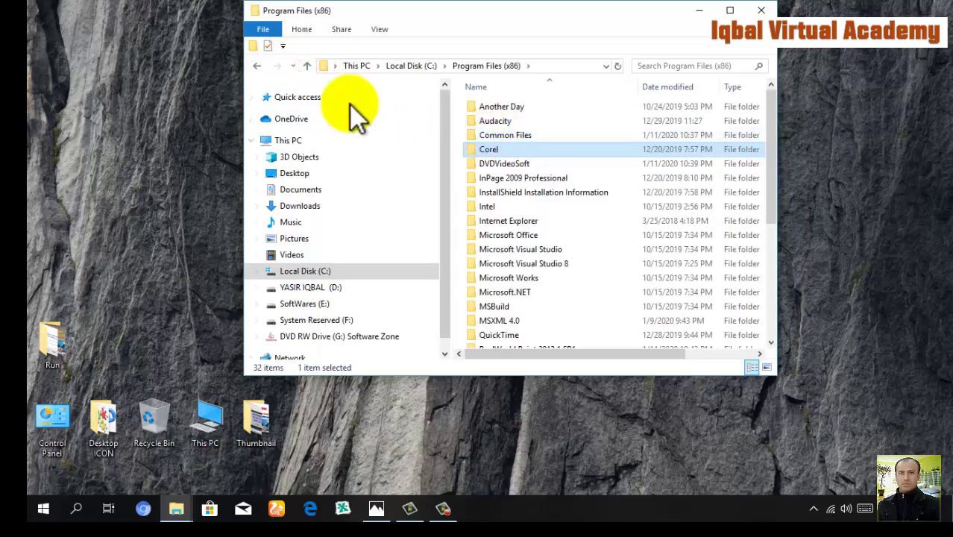
left_click(308, 67)
left_click(493, 138)
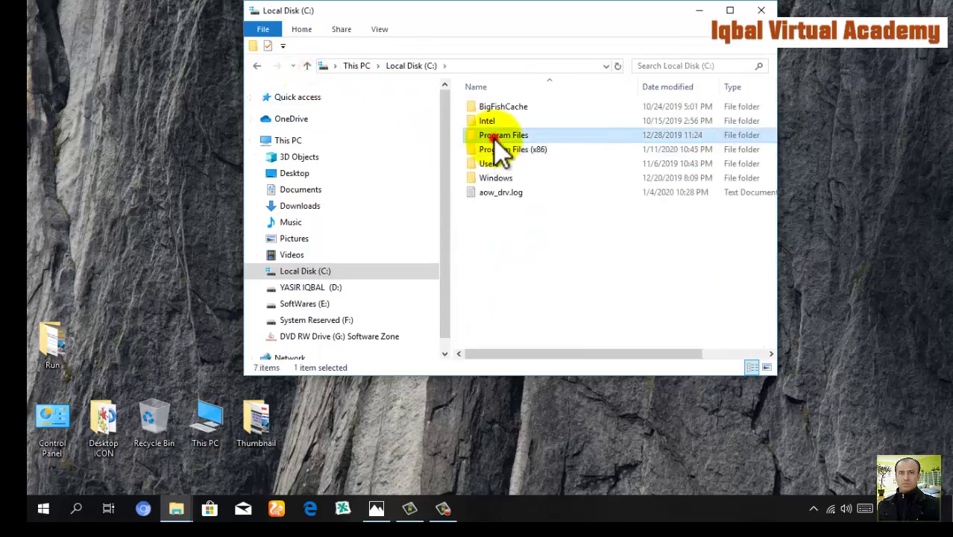
double_click(493, 138)
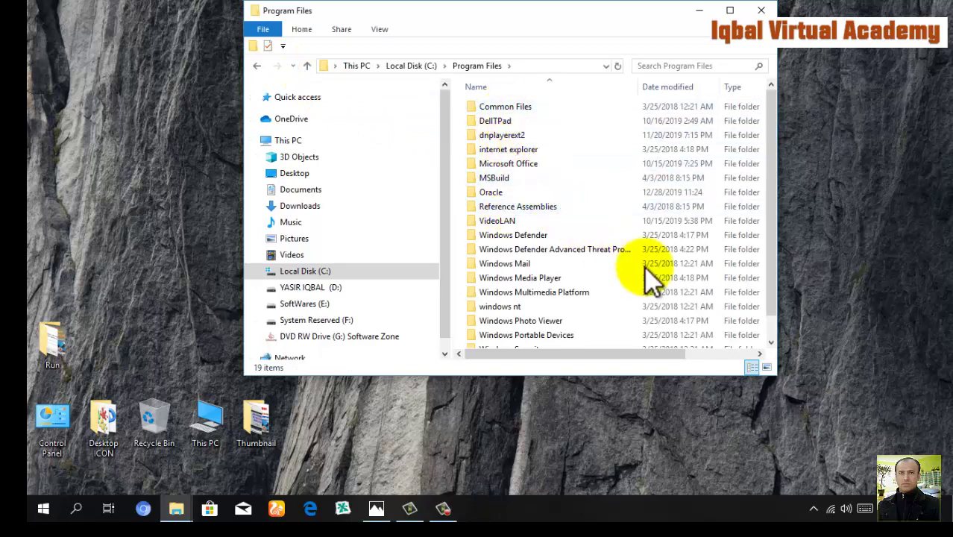
left_click(771, 344)
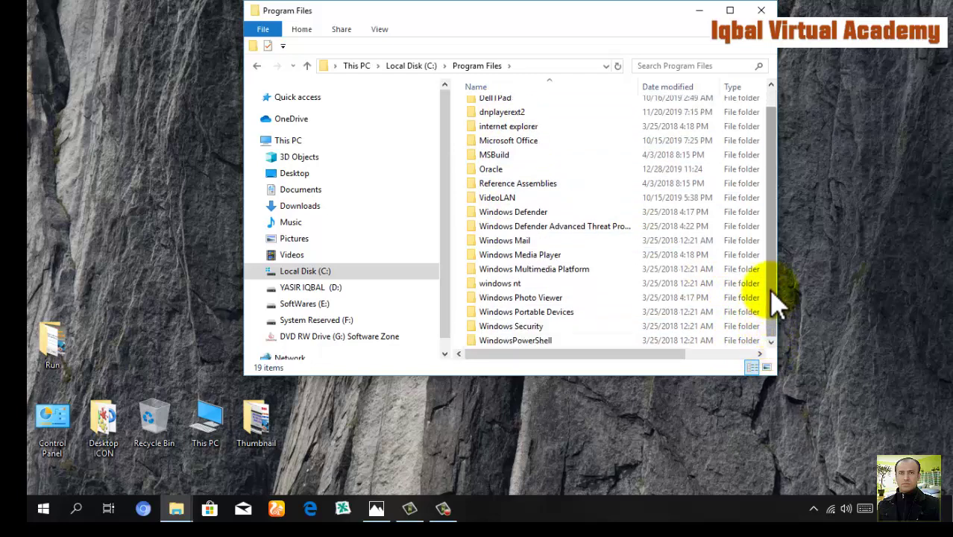
left_click_drag(772, 293, 779, 201)
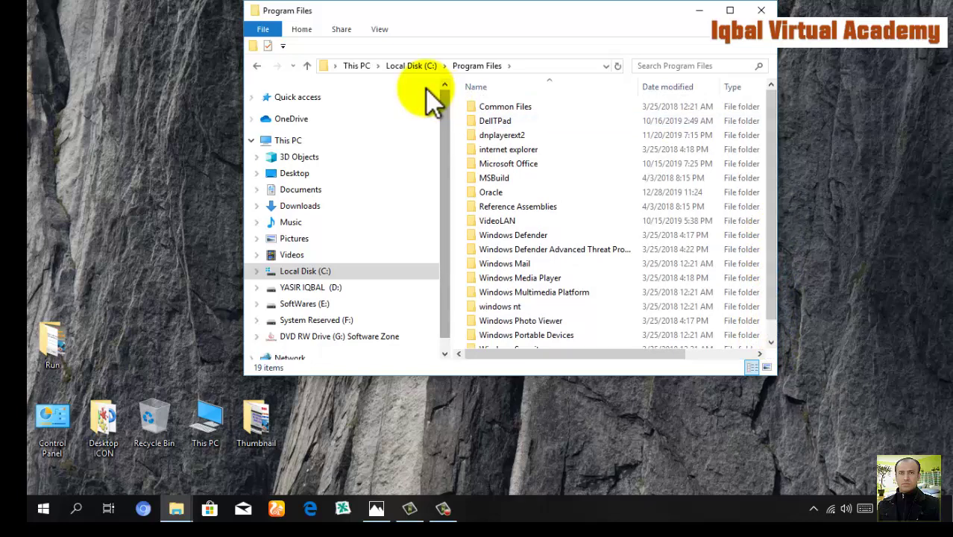
Look up the Trace folder inside C:\Program Files (x86)\Corel\Corel Graphics 11, and close File Explorer
left_click(307, 65)
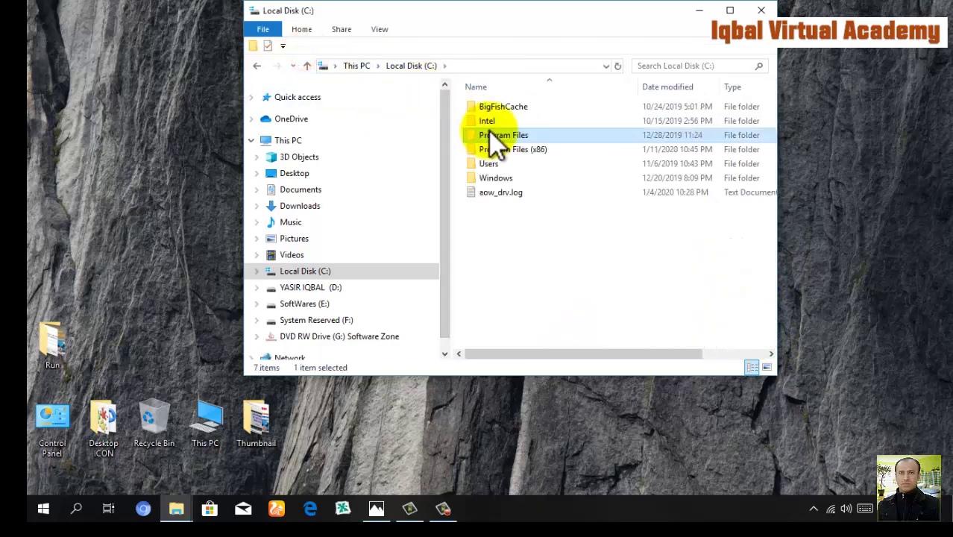
double_click(504, 152)
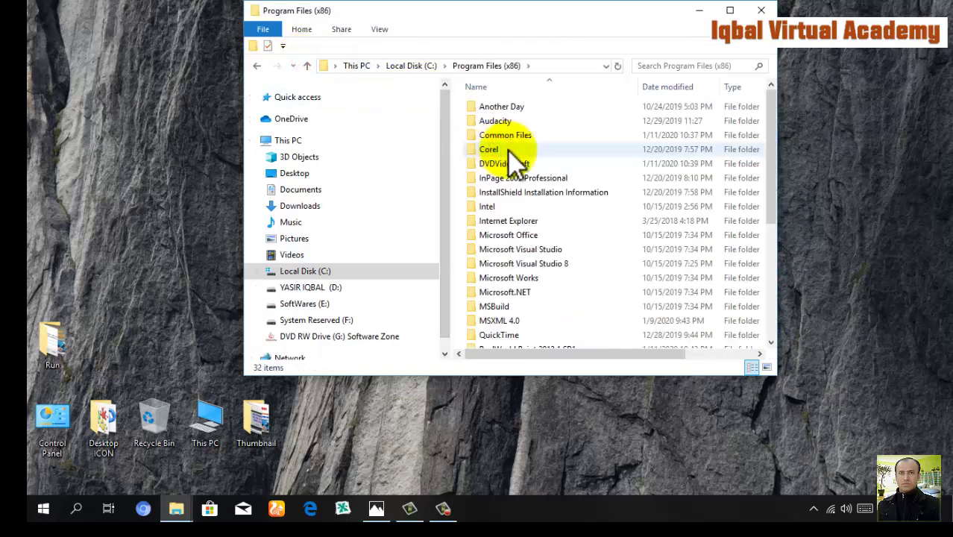
double_click(508, 149)
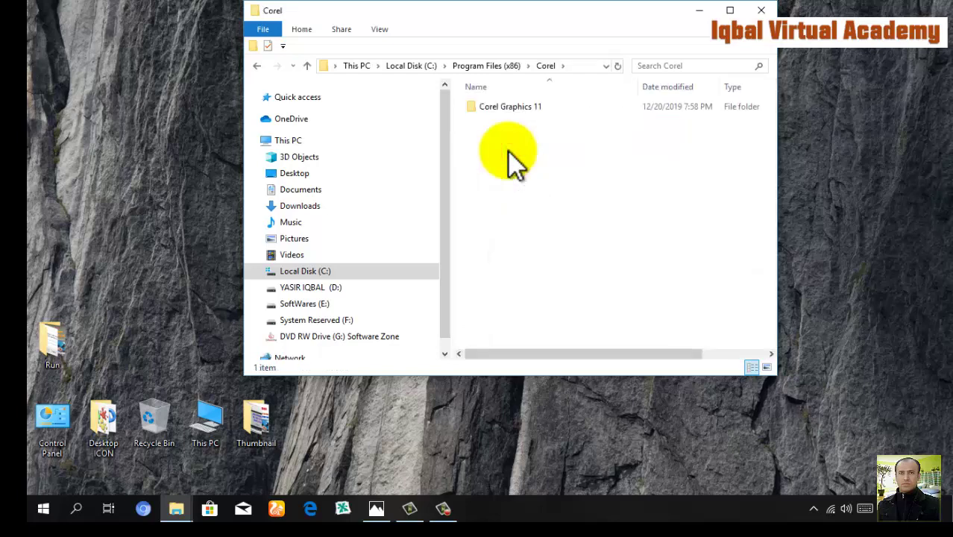
double_click(504, 107)
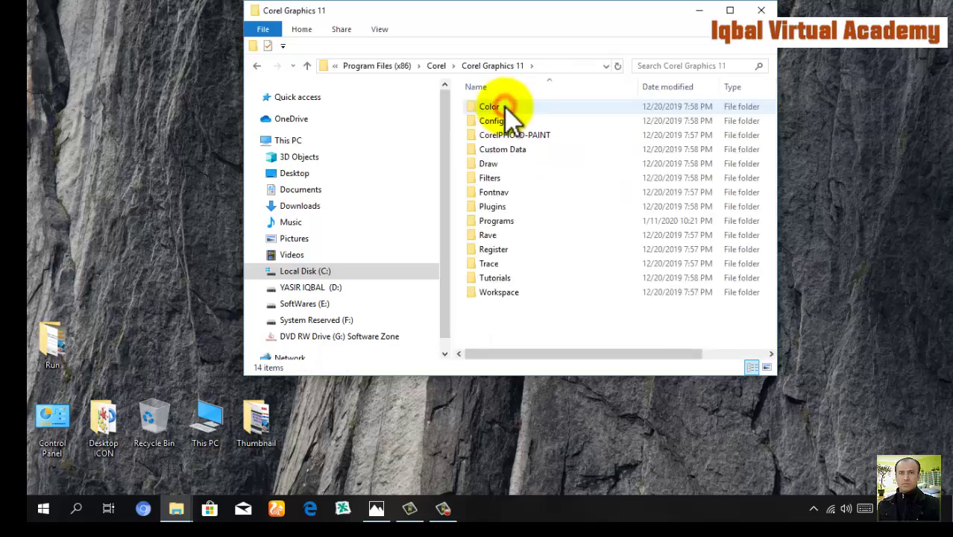
double_click(489, 262)
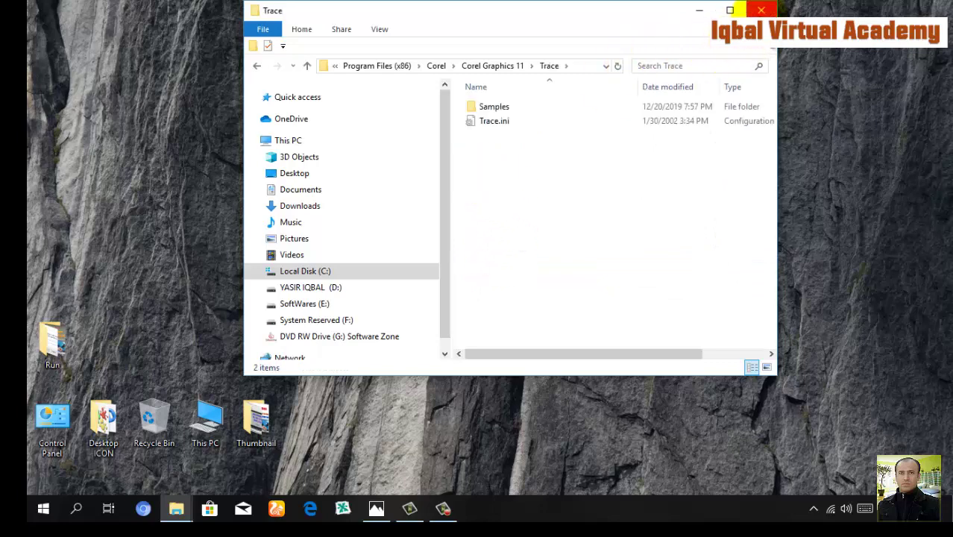
left_click(760, 10)
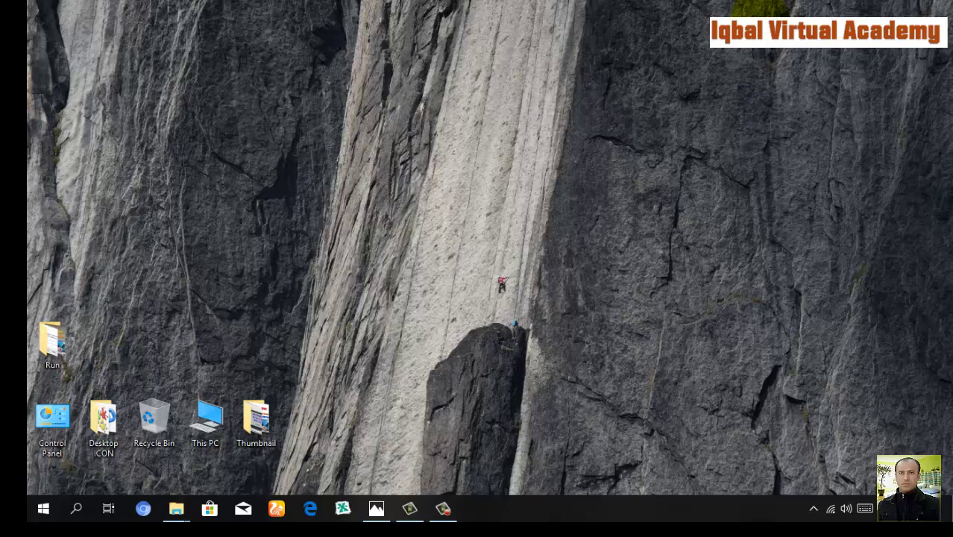
Launch CorelTRACE 11 through the Run dialog with the command trace, and close its window
key("super+r")
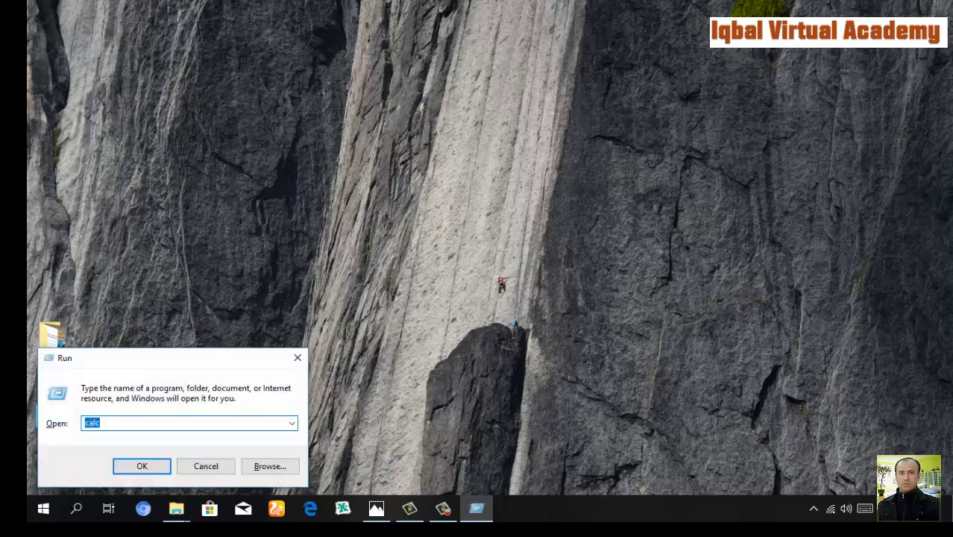
type("trace")
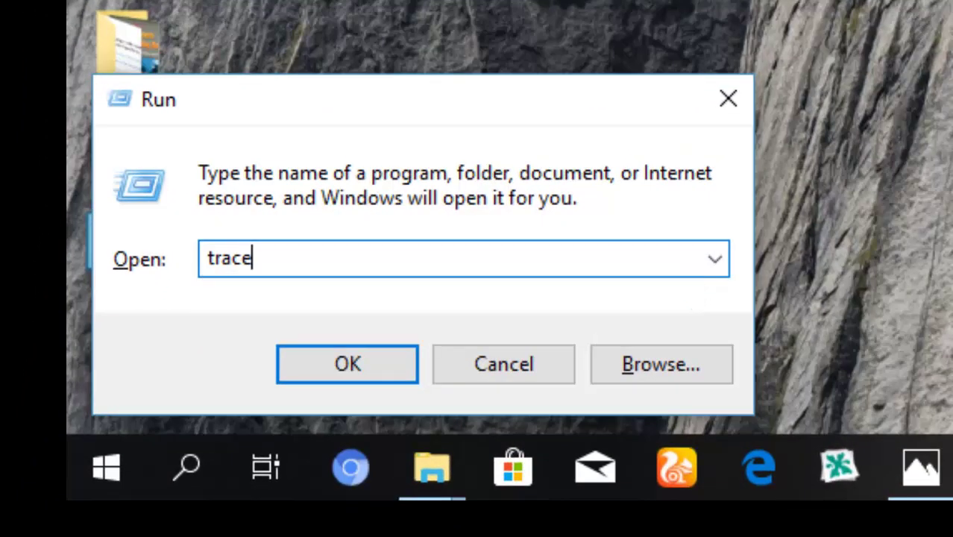
key("Return")
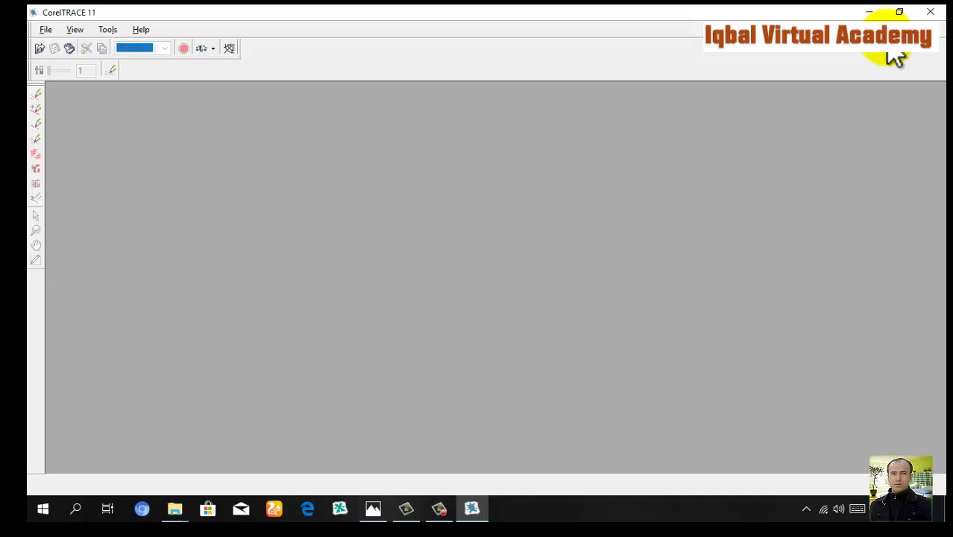
left_click(931, 12)
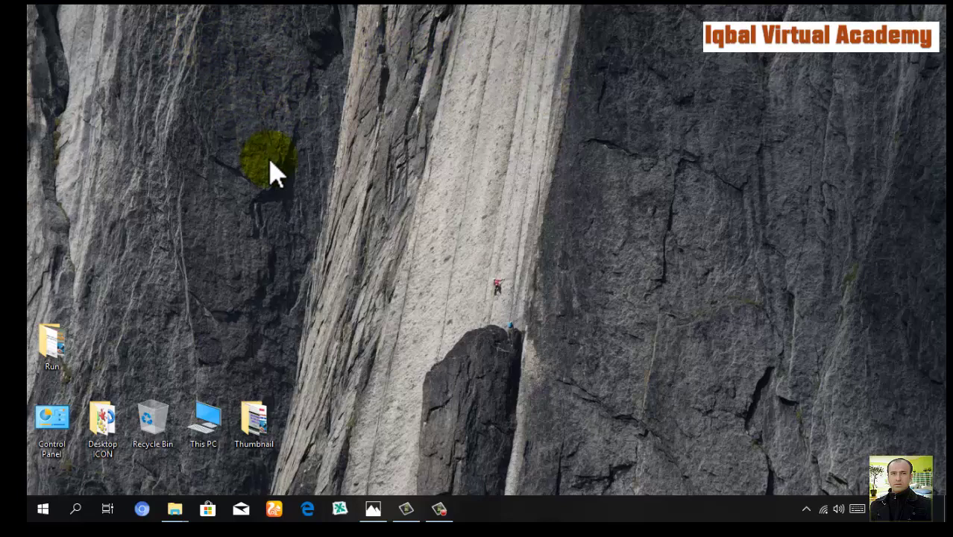
key("super+r")
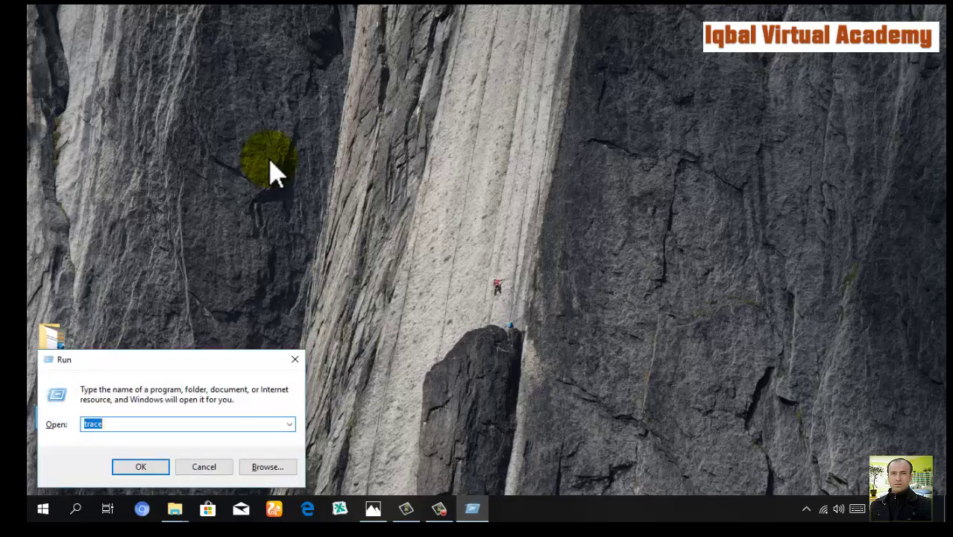
key("BackSpace")
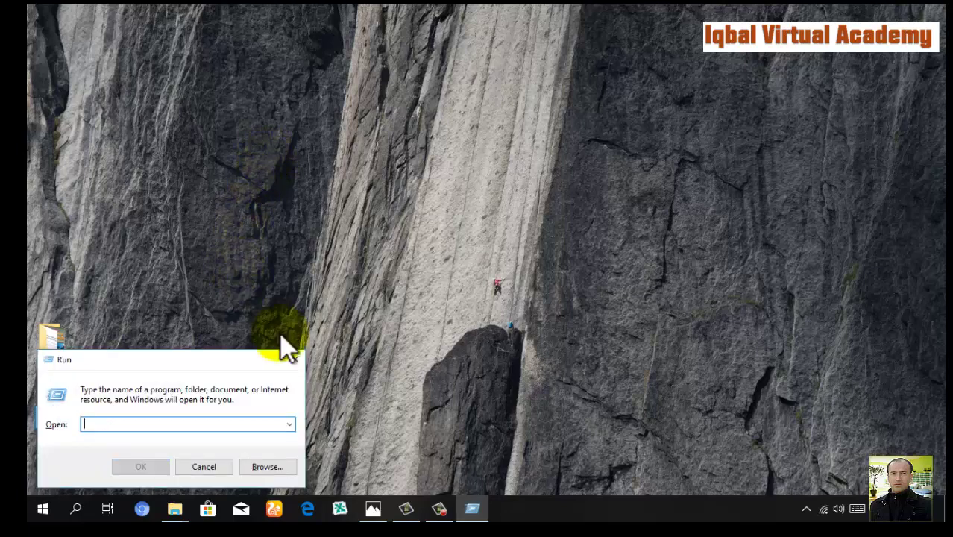
left_click(297, 361)
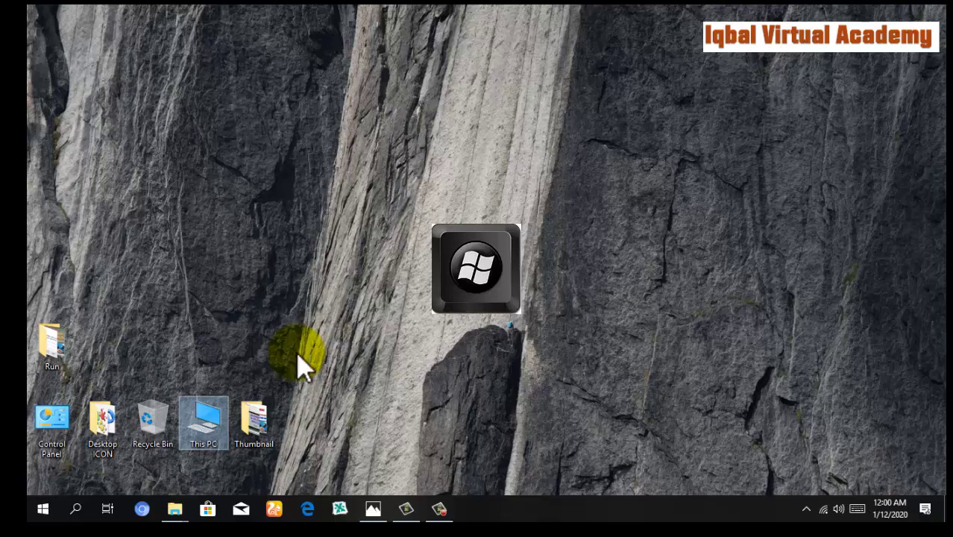
Launch Microsoft Word through the Run dialog with the command winword, and close its window
key("super+r")
key("BackSpace")
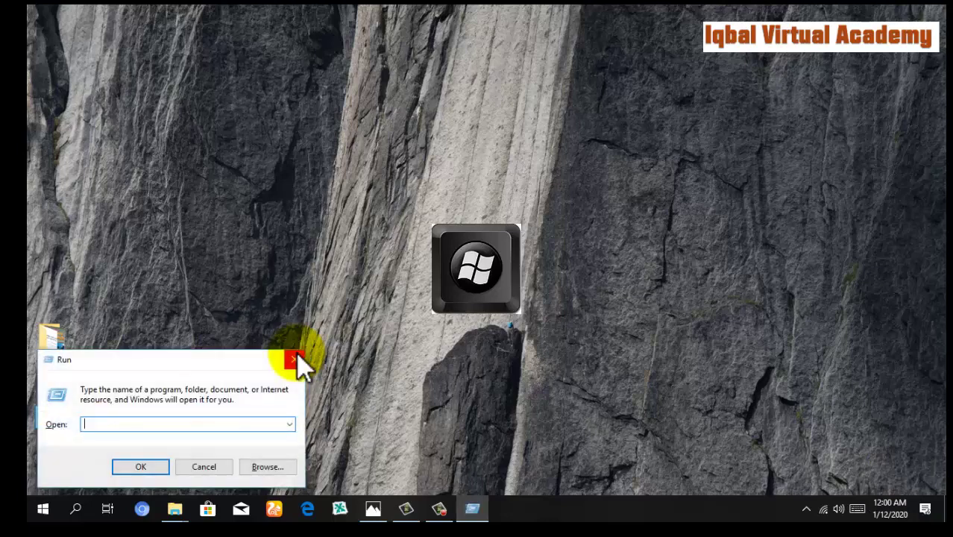
type("winword")
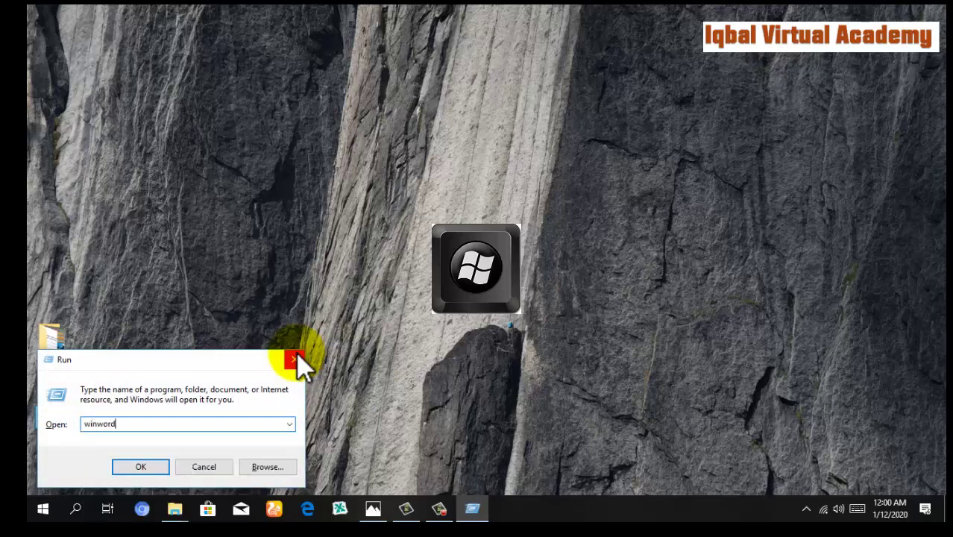
key("Return")
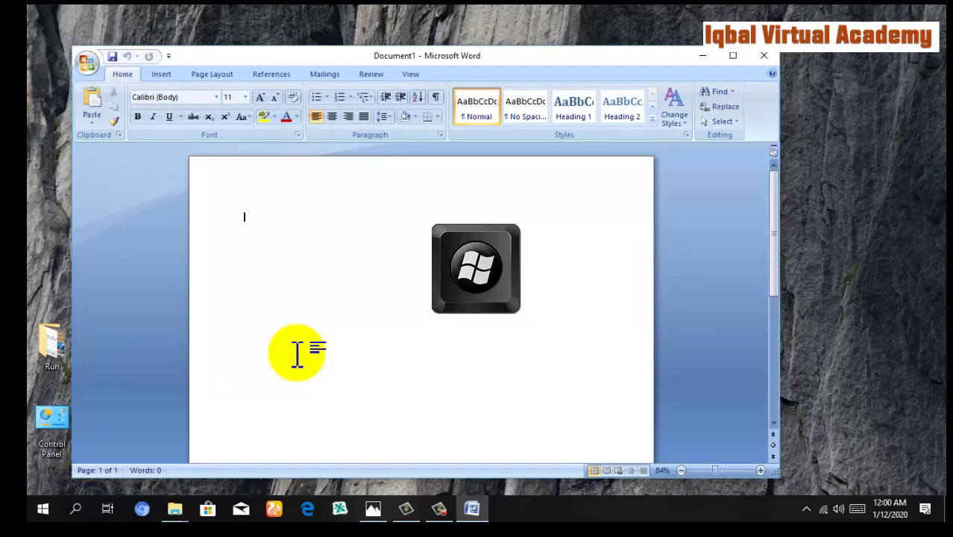
left_click(762, 58)
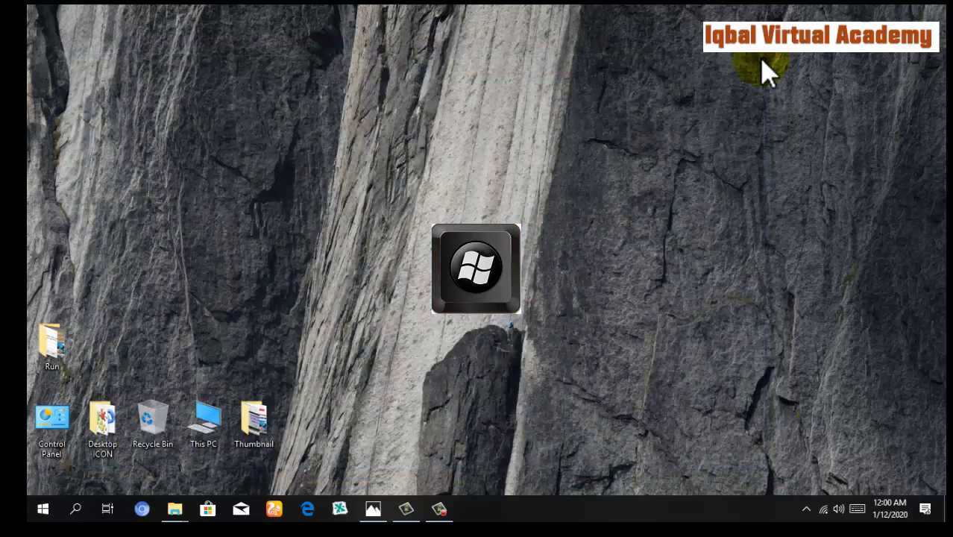